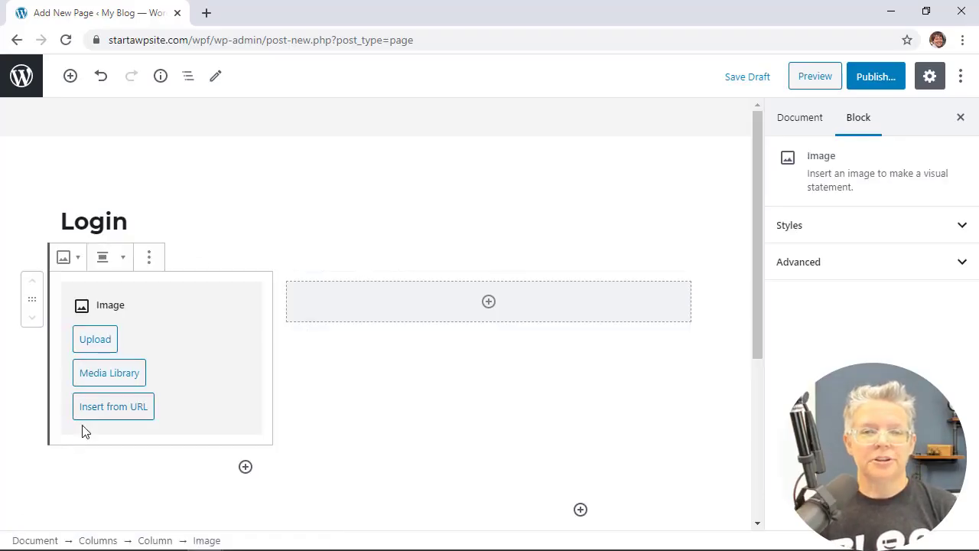
- Insert the OUTDOOR ADVENTURE logo from the Media Library into the left column
left_click(99, 375)
left_click(314, 256)
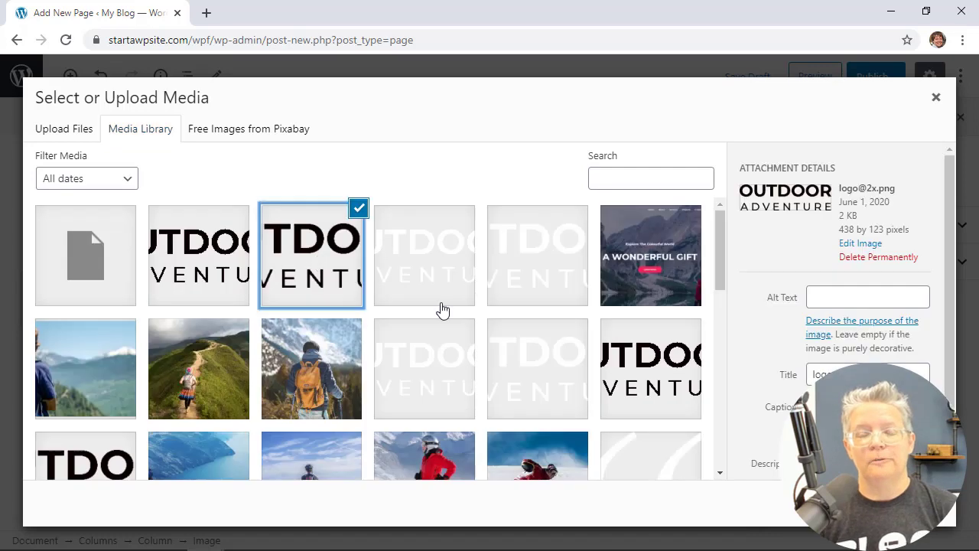
left_click(914, 504)
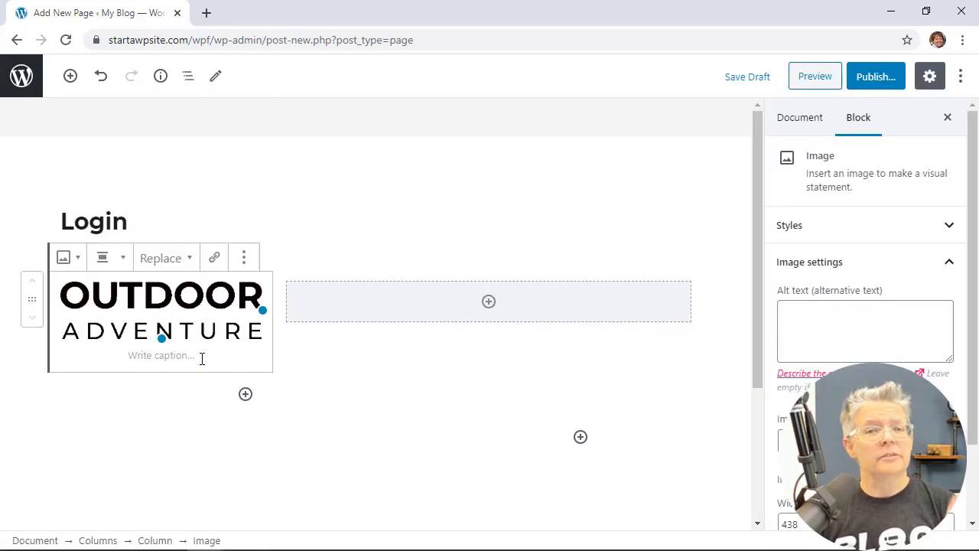
- Add a WPForms block below the logo and embed the Login form in it
left_click(246, 395)
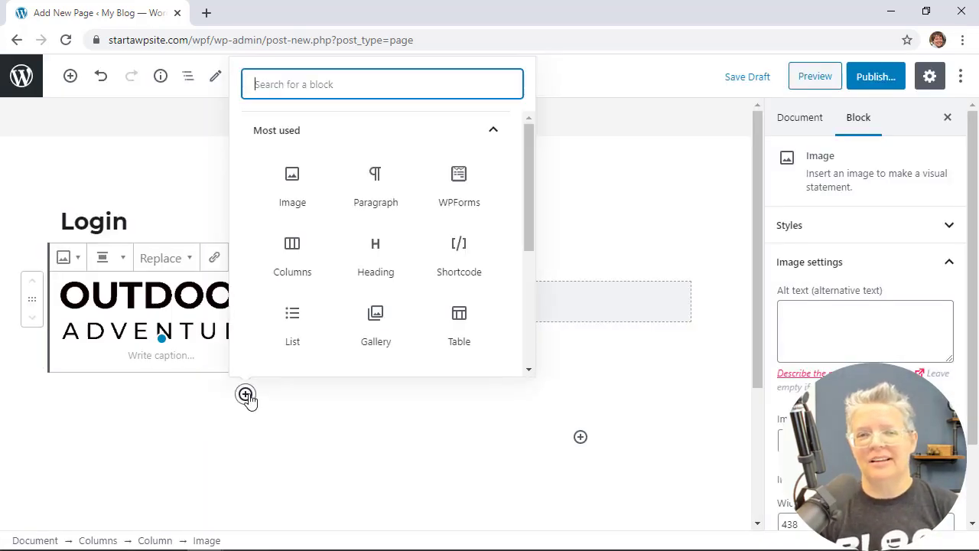
type("wpfor")
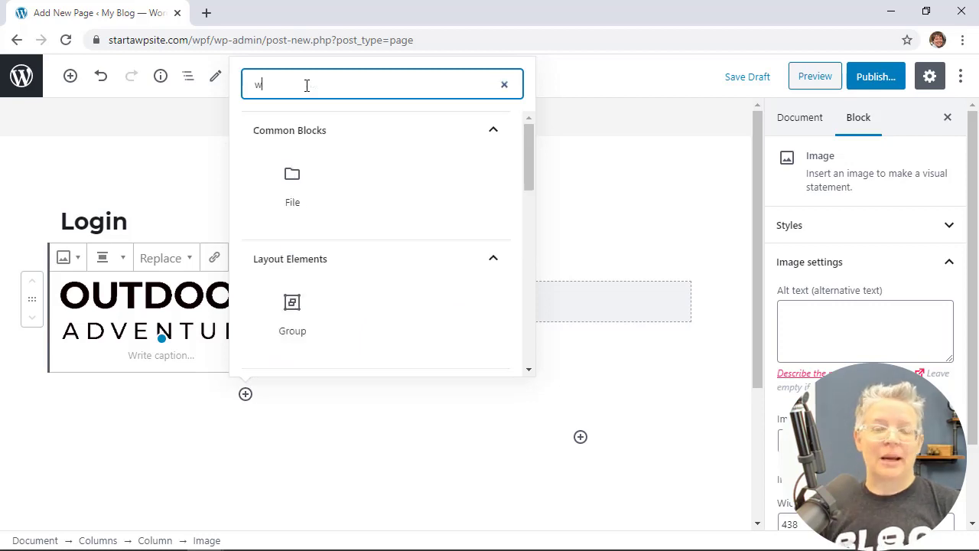
left_click(295, 187)
left_click(220, 257)
left_click(110, 299)
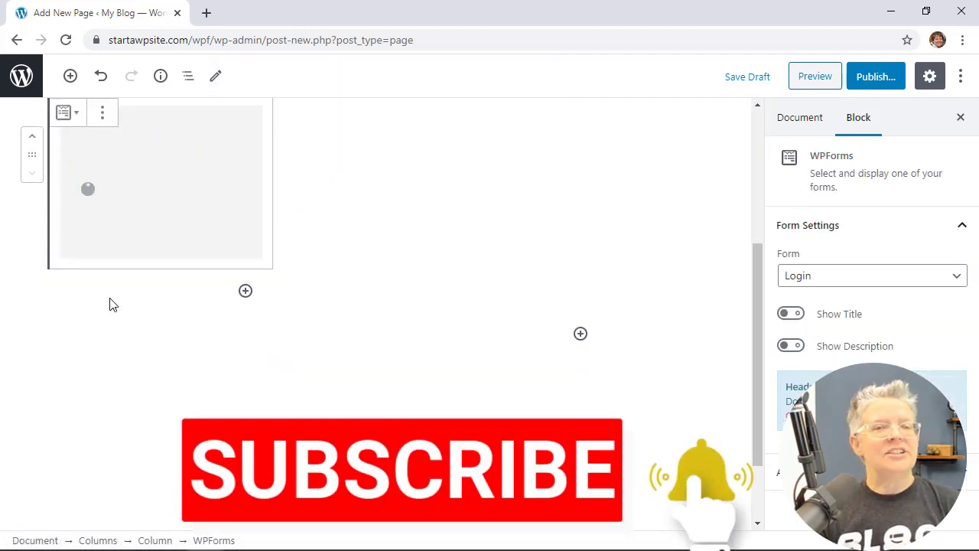
- Add an image block with the hiker-on-the-trail photo in the right column
left_click(488, 248)
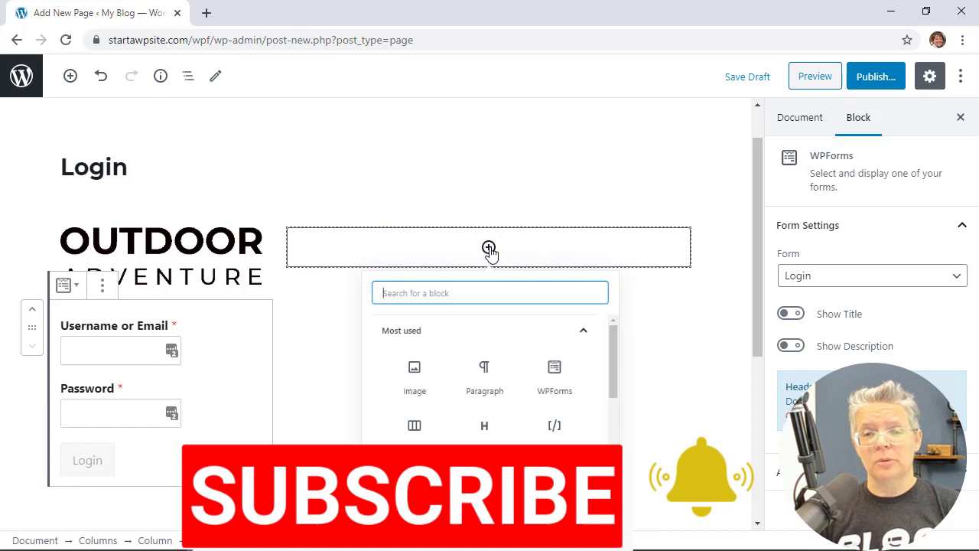
left_click(404, 382)
left_click(388, 330)
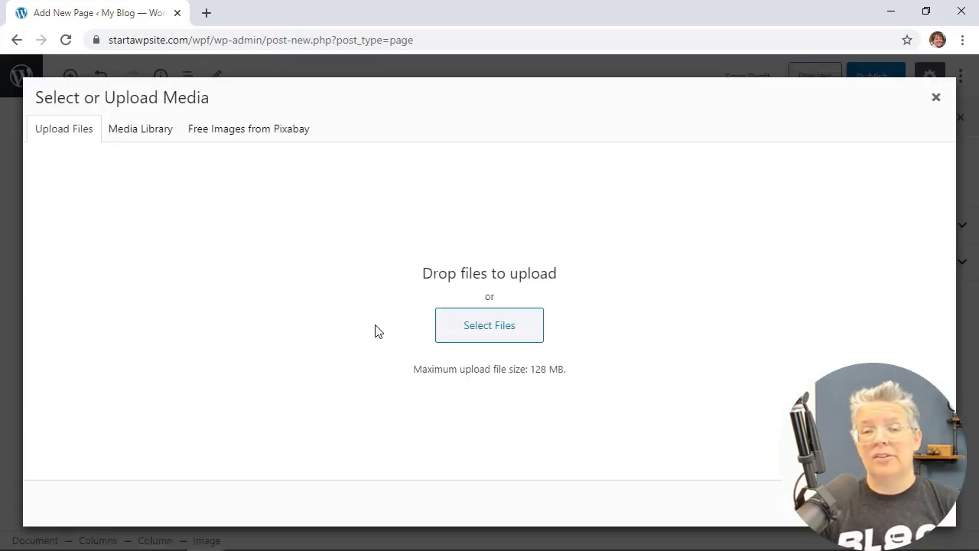
left_click(148, 132)
left_click(226, 365)
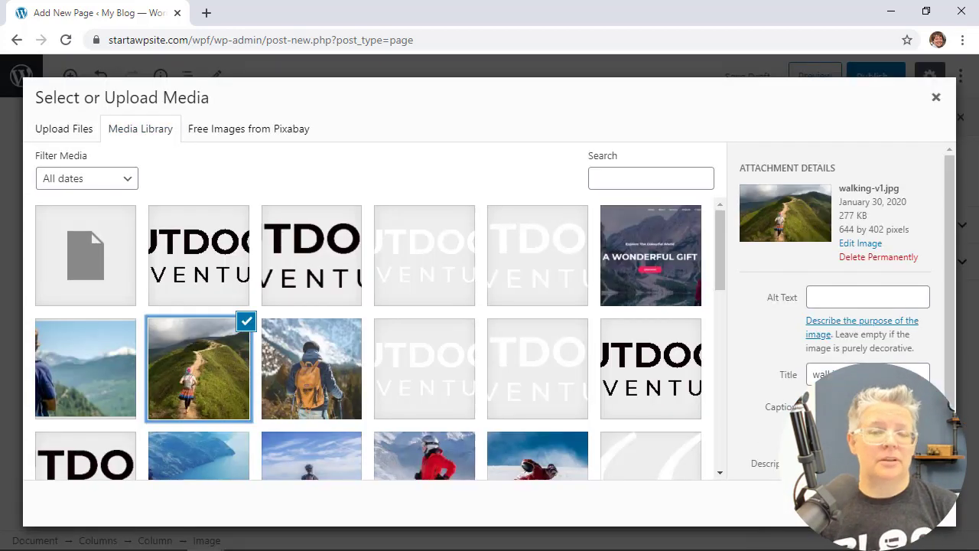
left_click(910, 505)
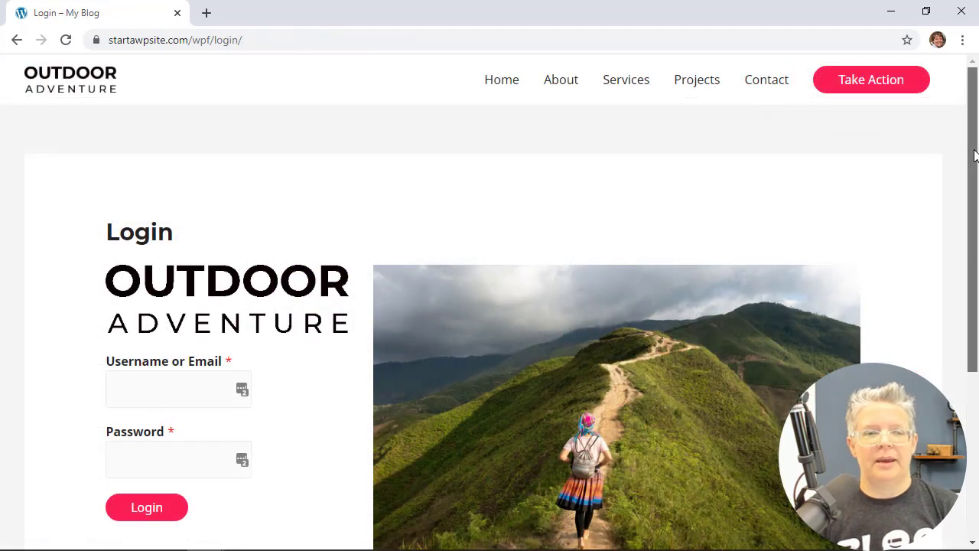
left_click_drag(974, 155, 927, 225)
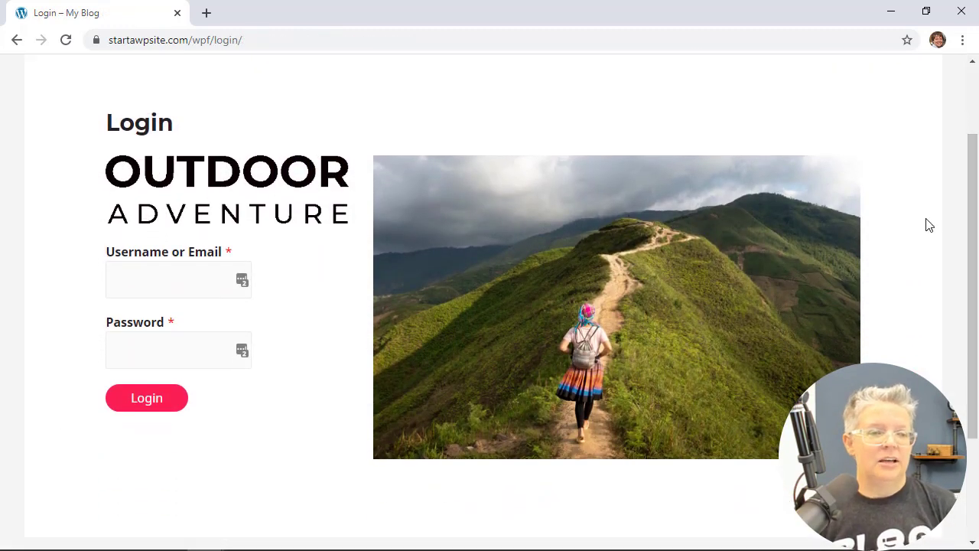
- Search the Add Plugins directory for 'theme my login'
left_click(187, 273)
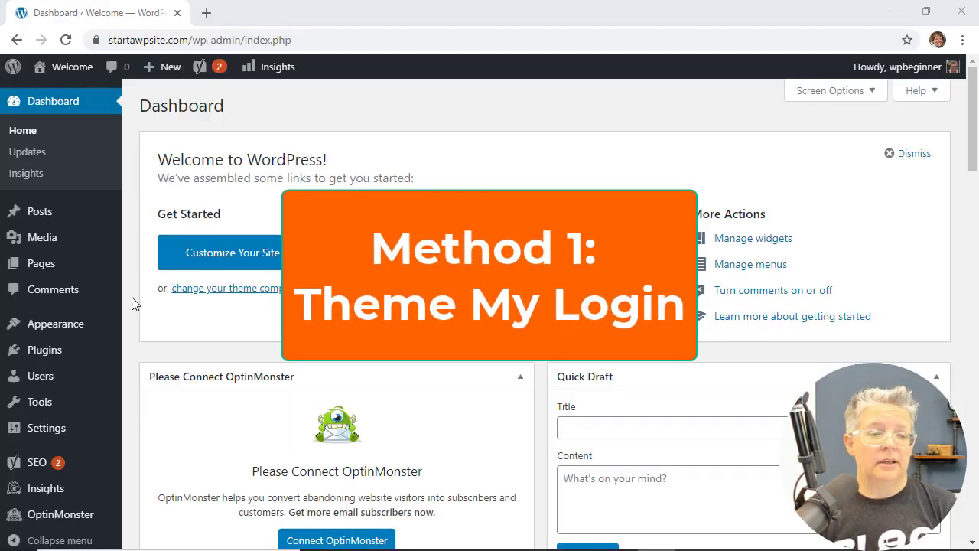
mouse_move(48, 359)
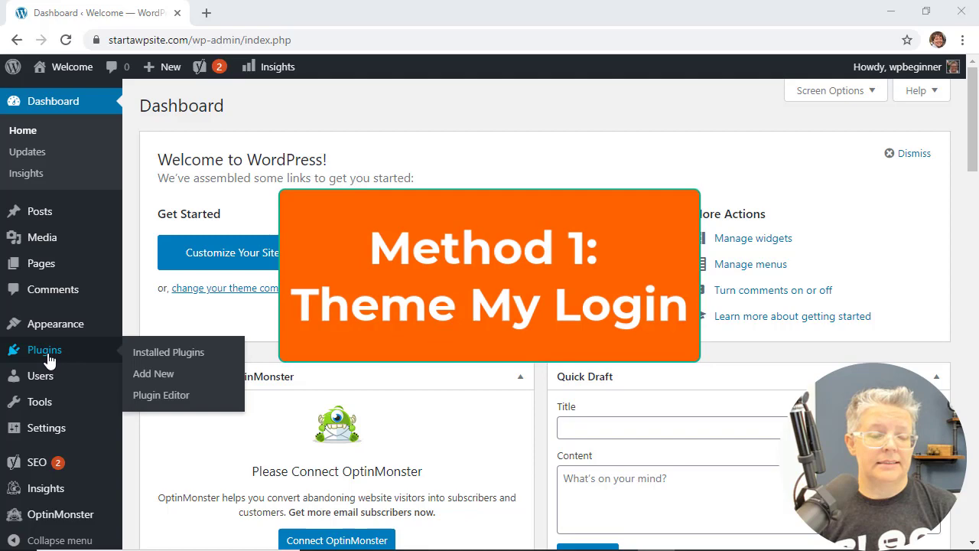
left_click(147, 376)
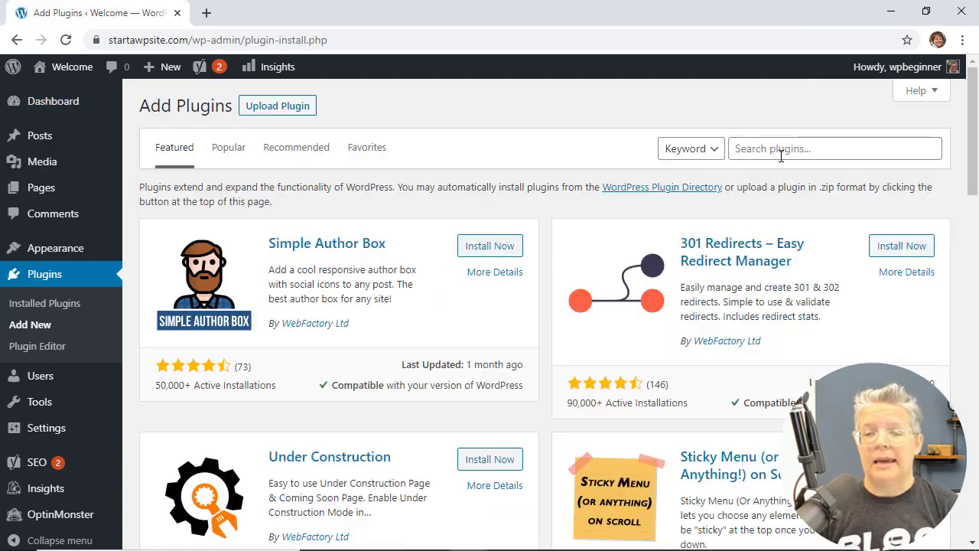
left_click(781, 149)
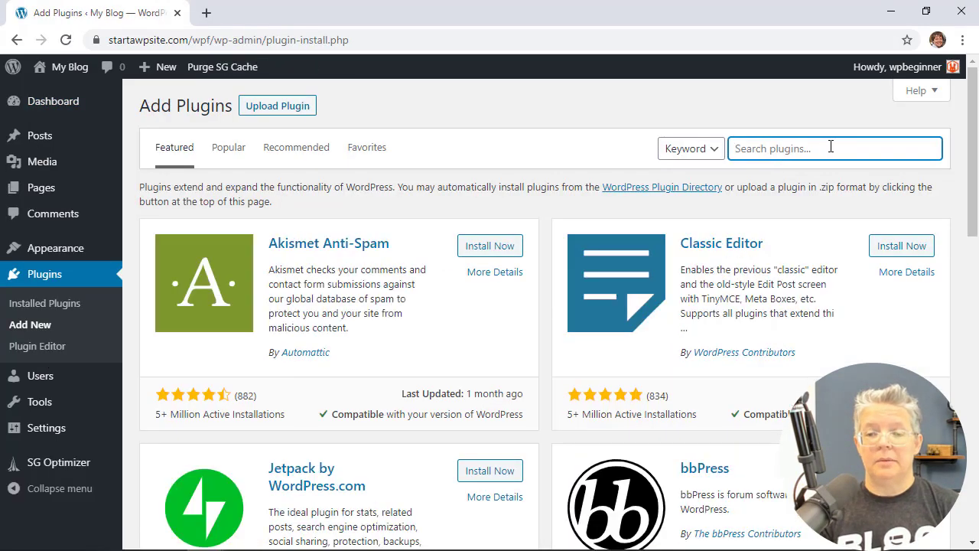
type("theme my lo")
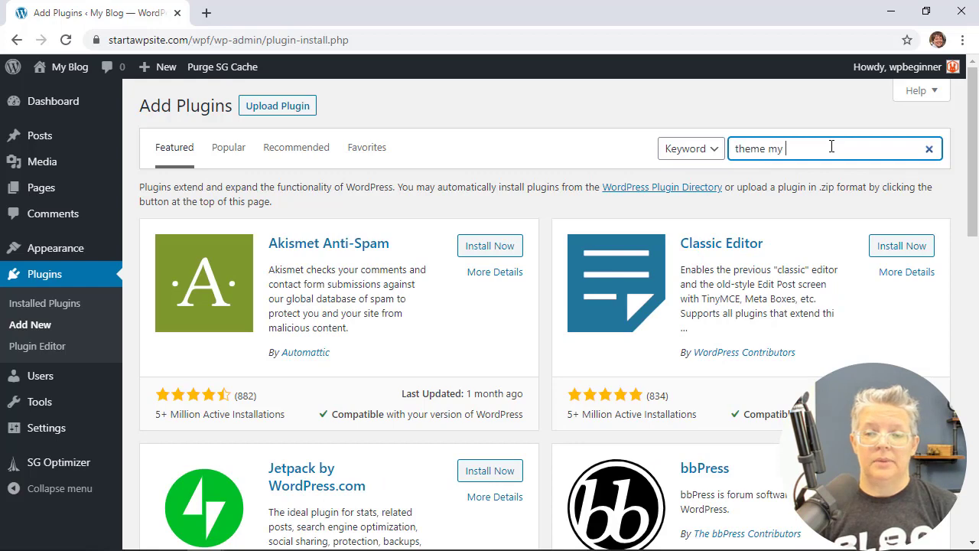
type("gin")
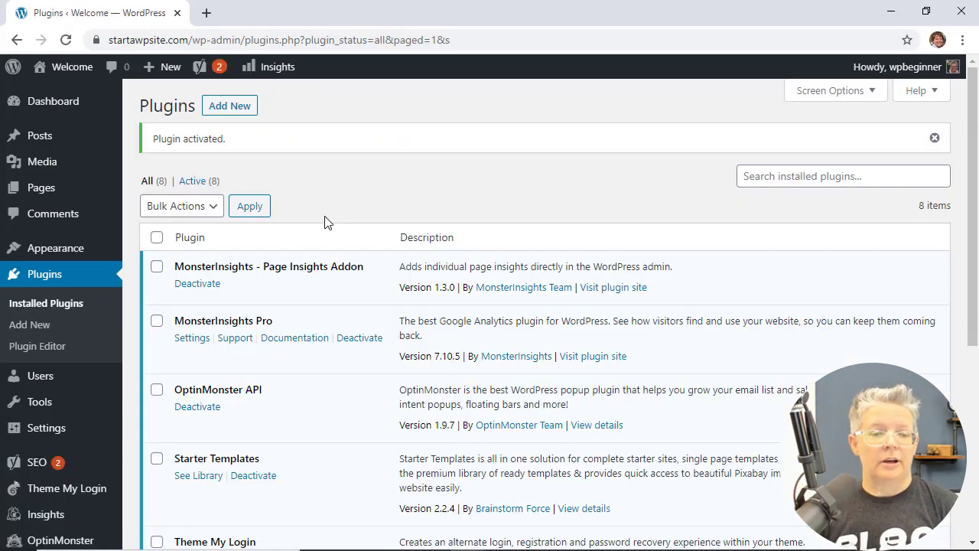
- Open Theme My Login's General settings and scroll through the Log In, Registration and Slugs options
scroll(325, 222, "down", 5)
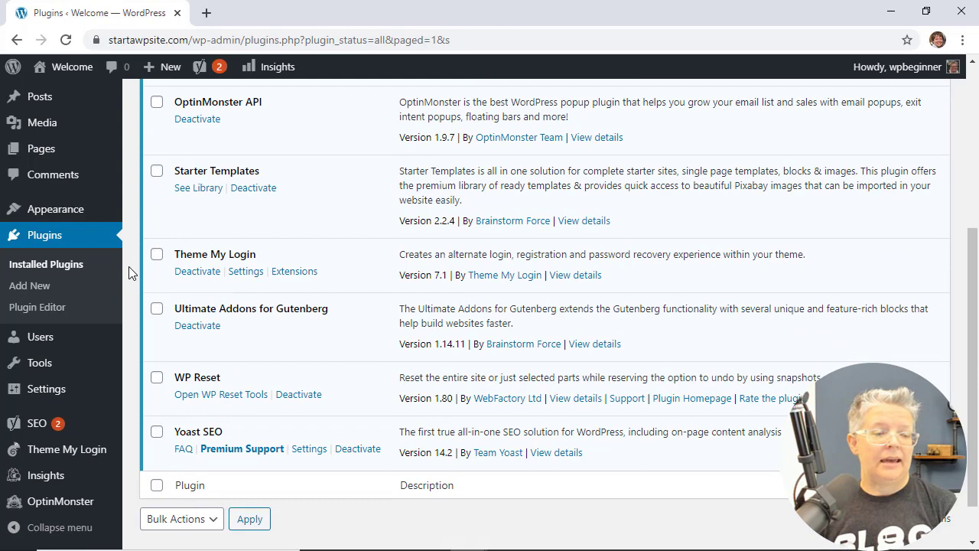
mouse_move(66, 452)
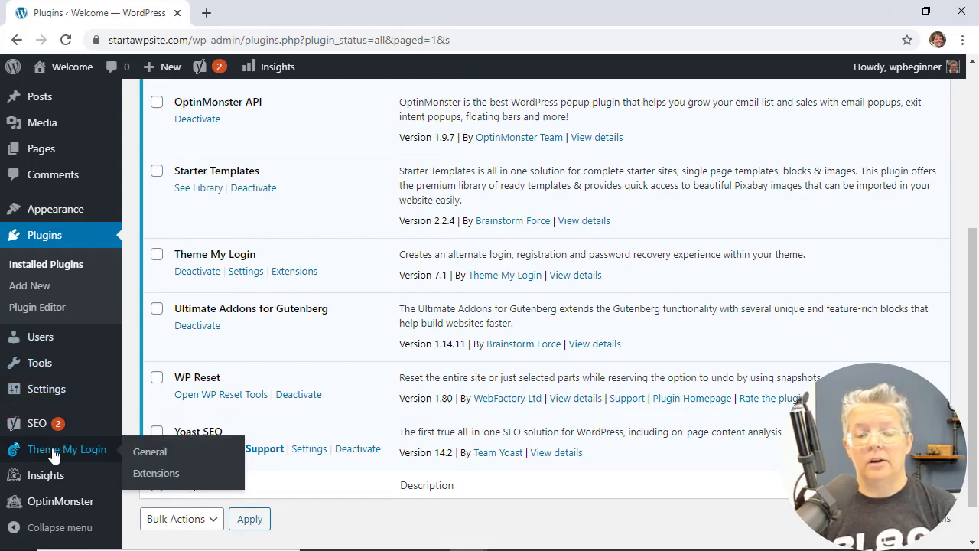
left_click(151, 453)
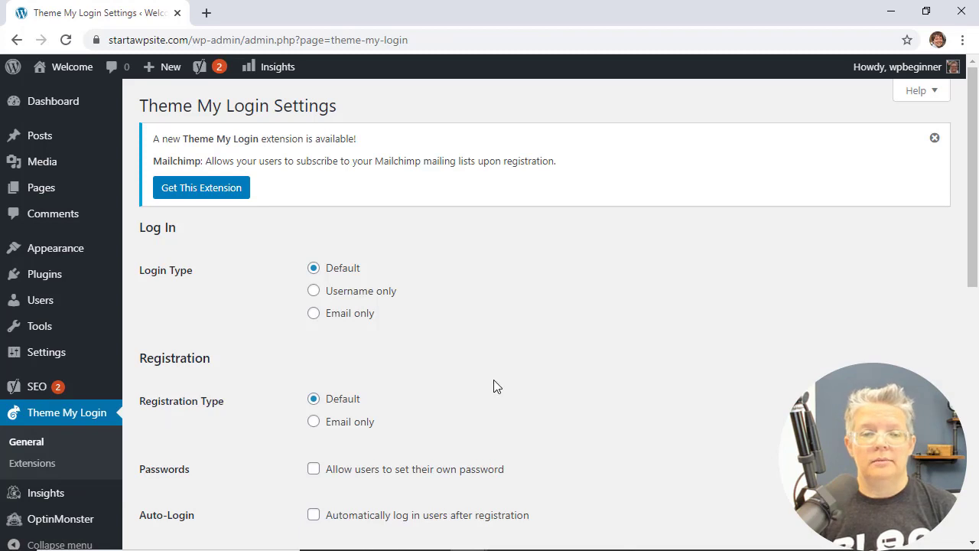
scroll(493, 380, "down", 3)
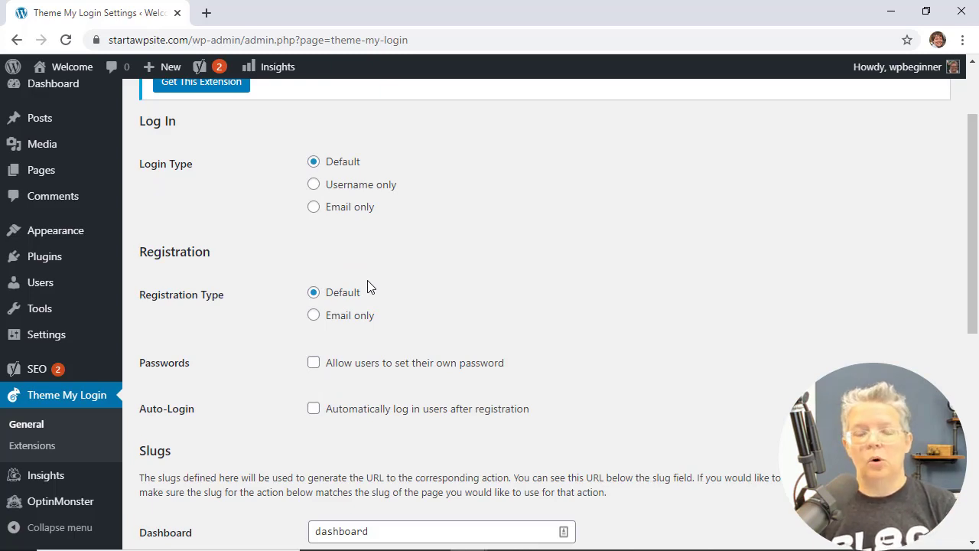
scroll(367, 286, "down", 1)
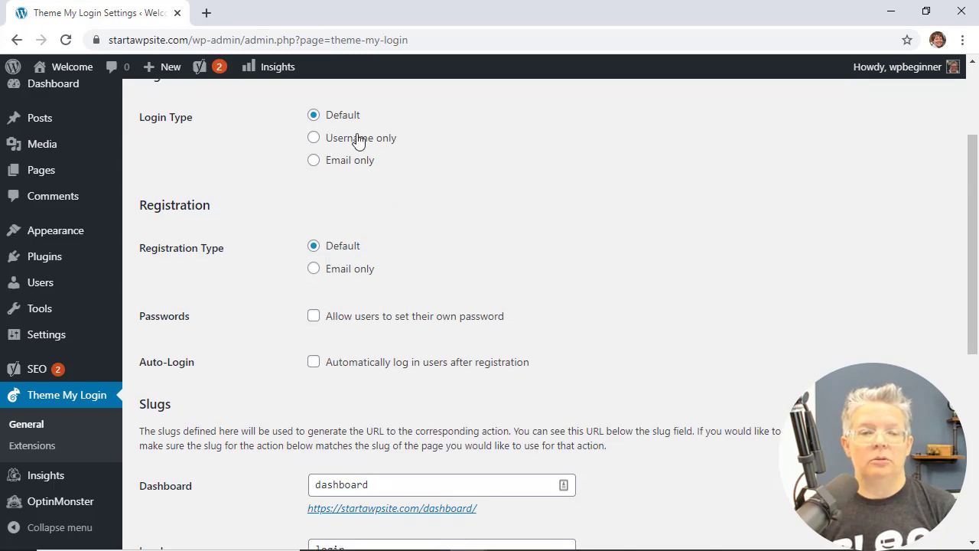
scroll(284, 284, "down", 1)
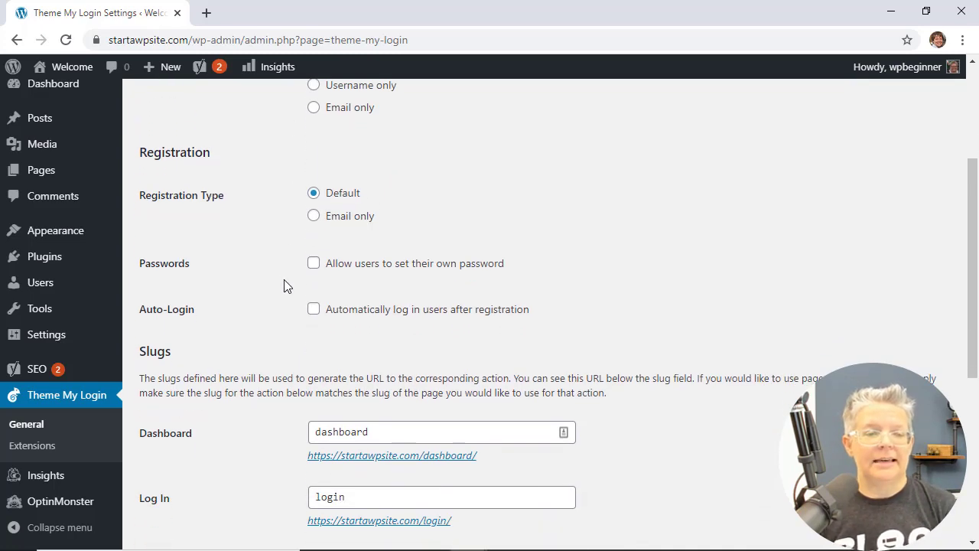
scroll(284, 284, "down", 3)
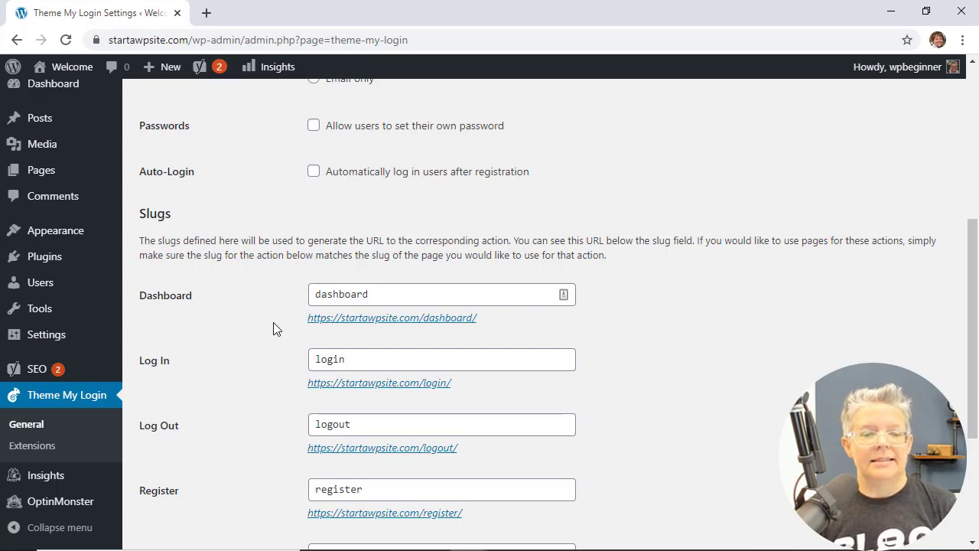
scroll(276, 329, "down", 3)
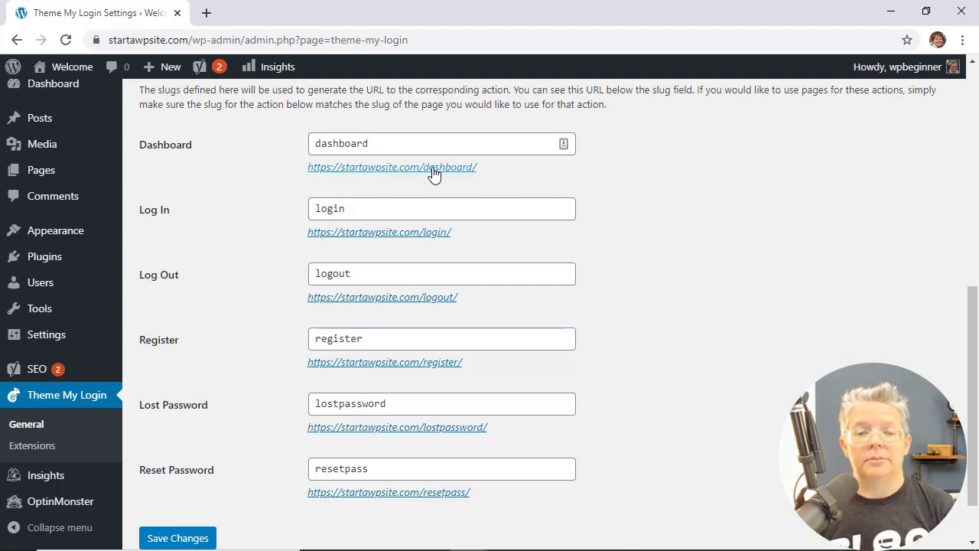
scroll(687, 235, "down", 1)
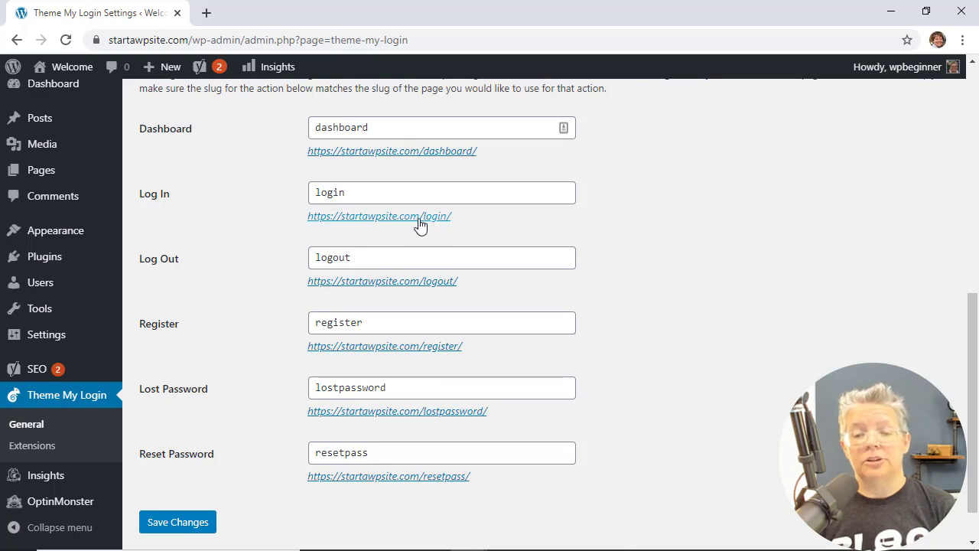
scroll(641, 274, "down", 1)
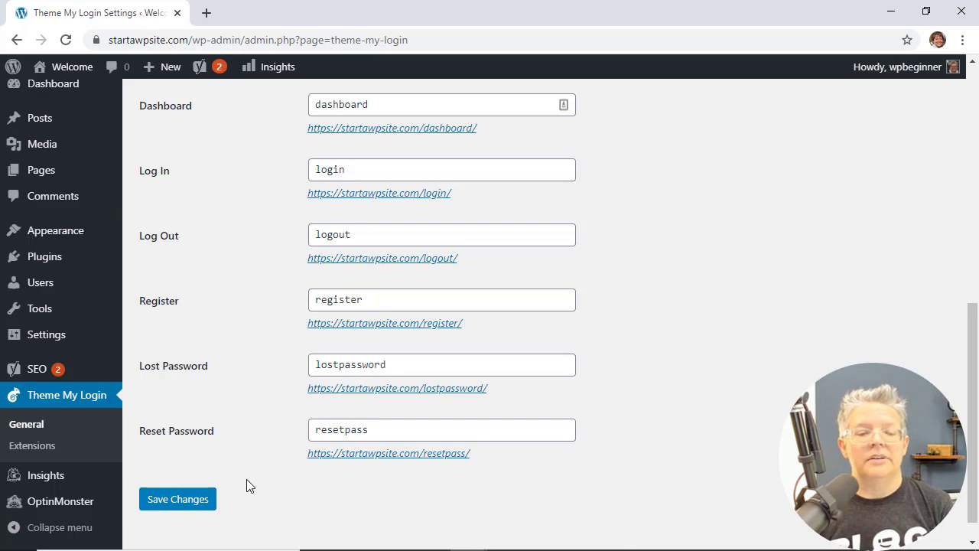
- Save the Theme My Login general settings with their default login, registration and password options
left_click(182, 501)
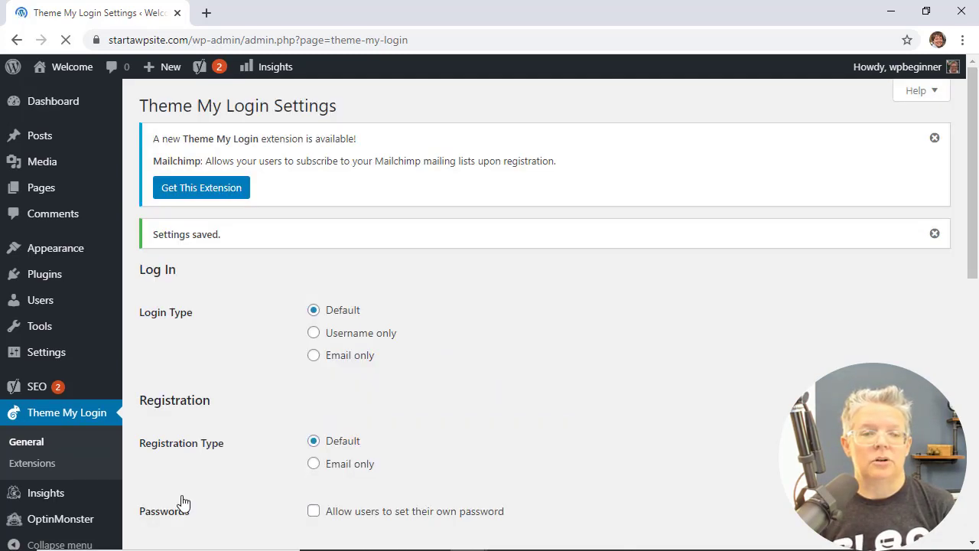
scroll(195, 384, "down", 1)
scroll(195, 384, "up", 1)
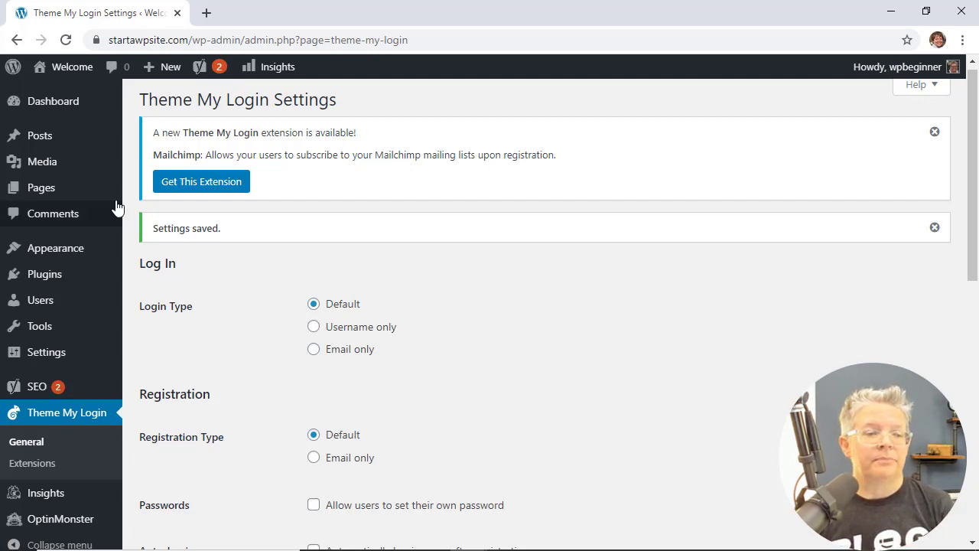
- Create a new blank page titled 'Login'
mouse_move(44, 187)
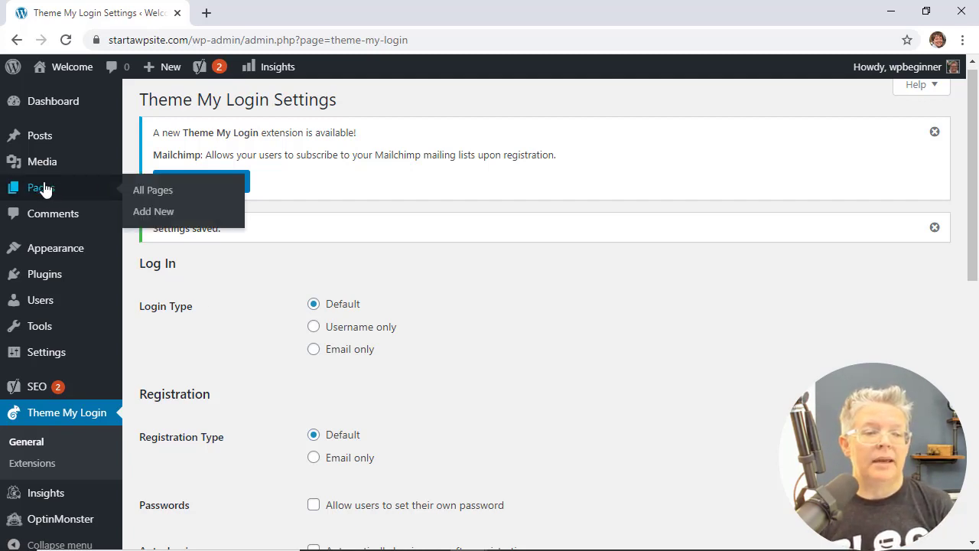
left_click(153, 212)
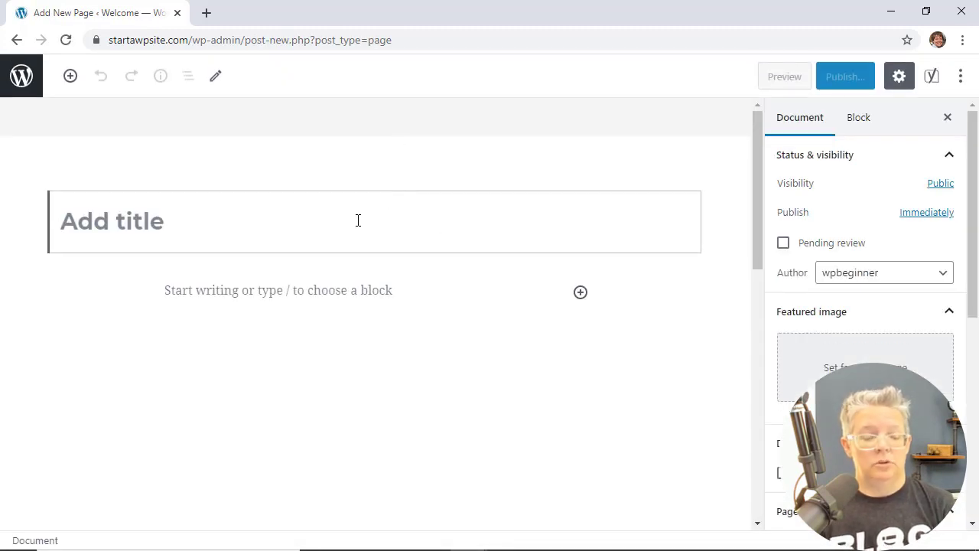
type("Login")
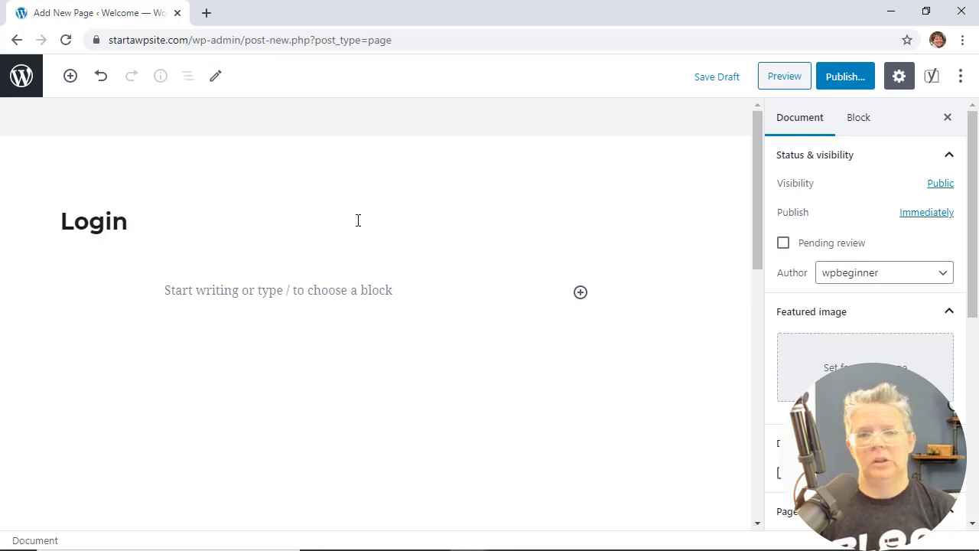
- Add an Image block with the OUTDOOR ADVENTURE logo from the Media Library
left_click(398, 288)
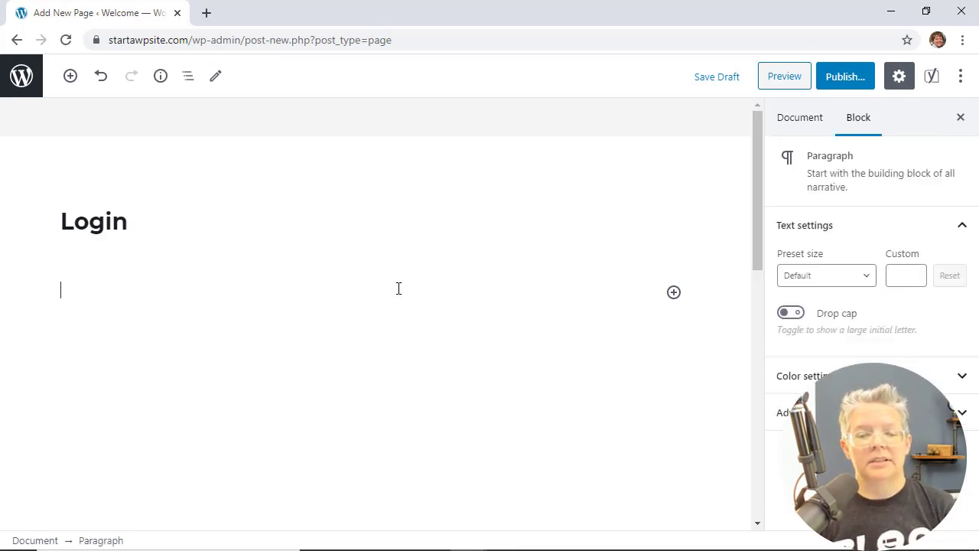
left_click(673, 293)
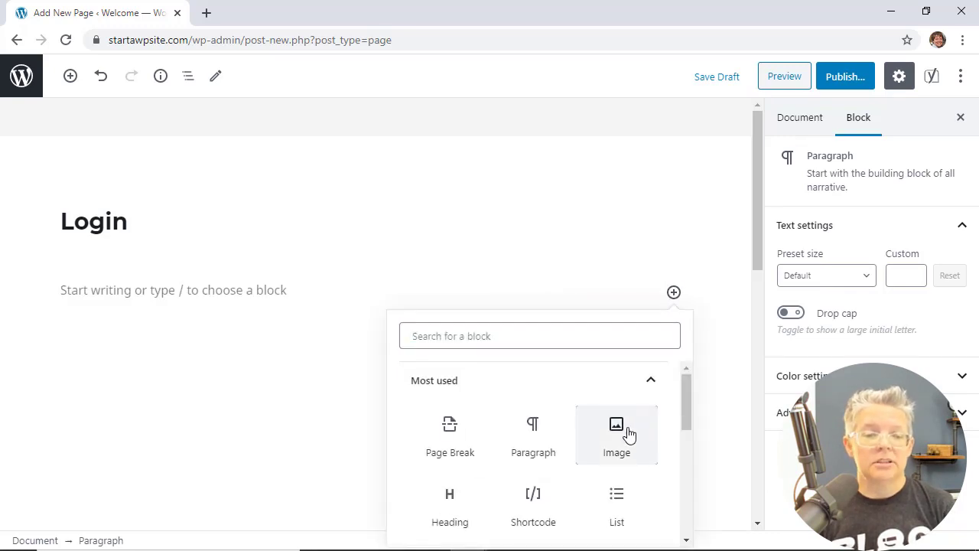
left_click(629, 435)
left_click(143, 394)
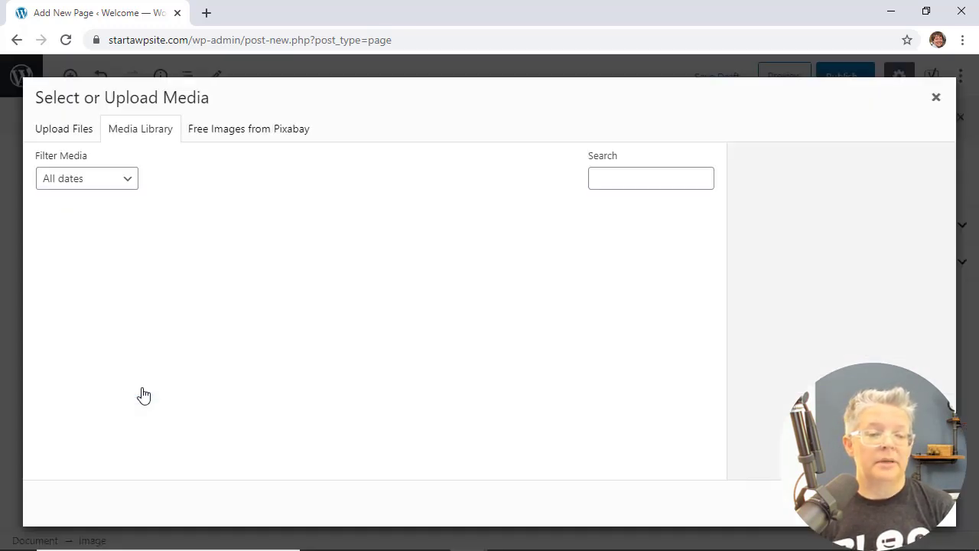
scroll(232, 376, "down", 3)
scroll(232, 375, "down", 5)
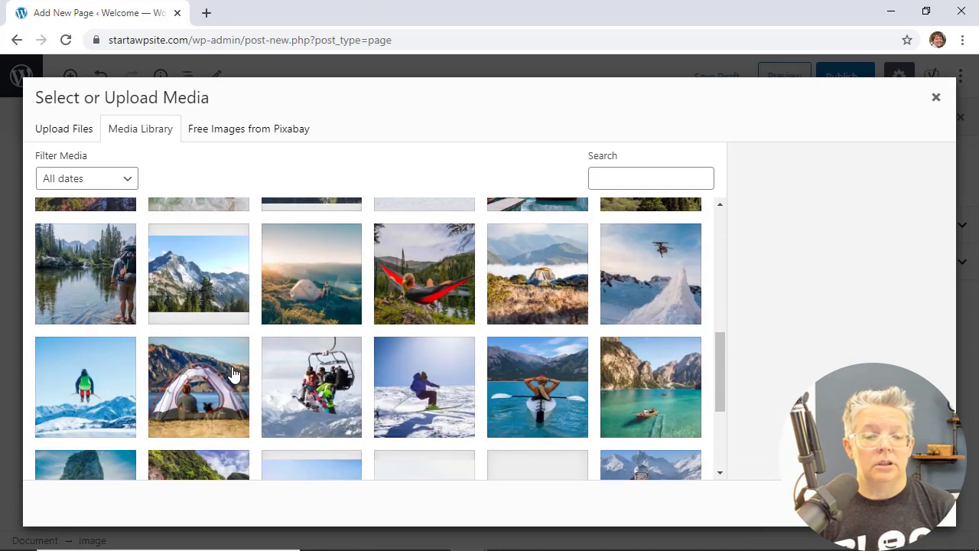
left_click(535, 306)
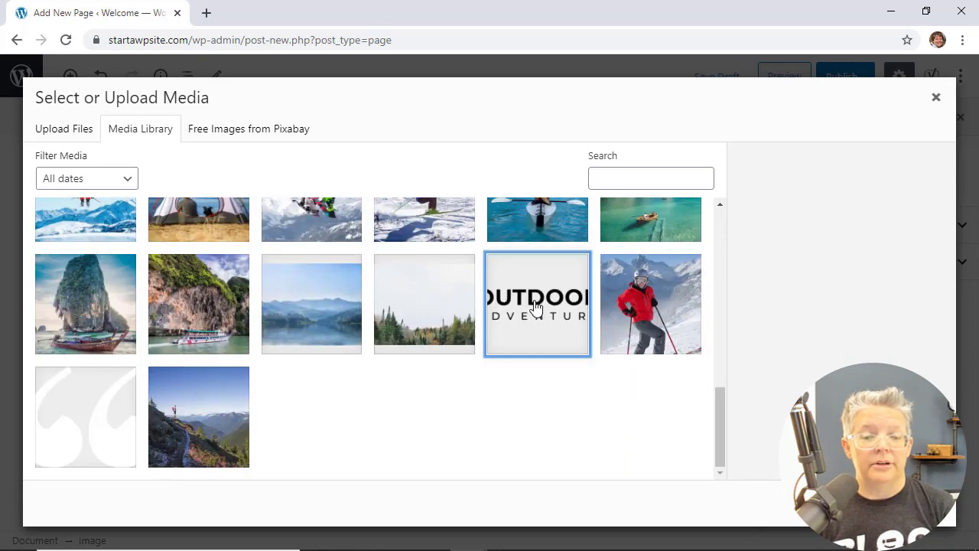
double_click(574, 330)
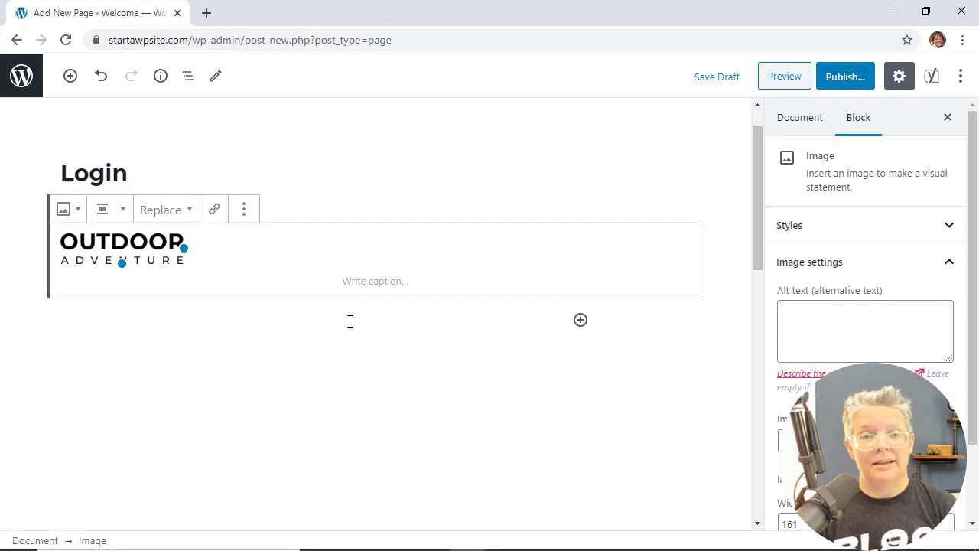
- Add a Shortcode block containing [theme-my-login] below the logo and begin publishing
left_click(581, 320)
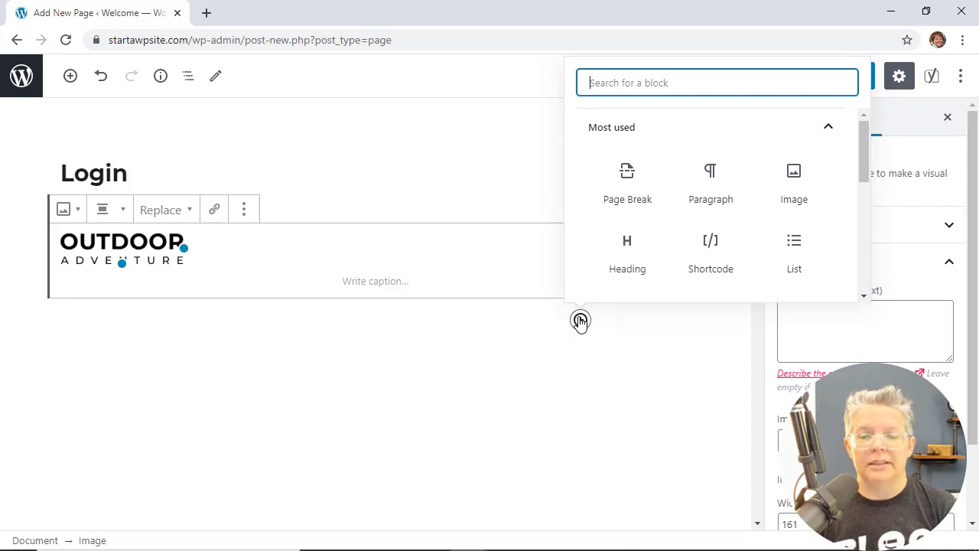
scroll(704, 183, "down", 1)
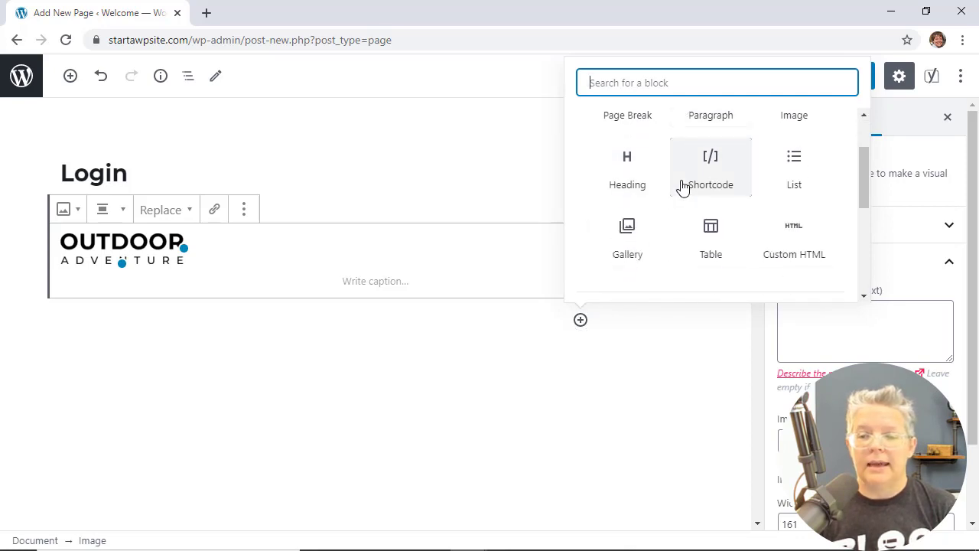
left_click(707, 176)
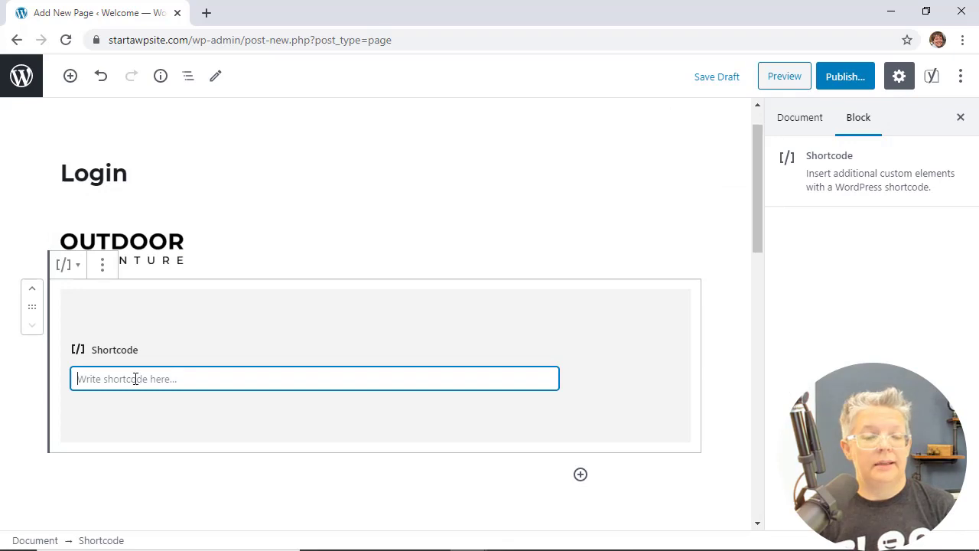
right_click(105, 385)
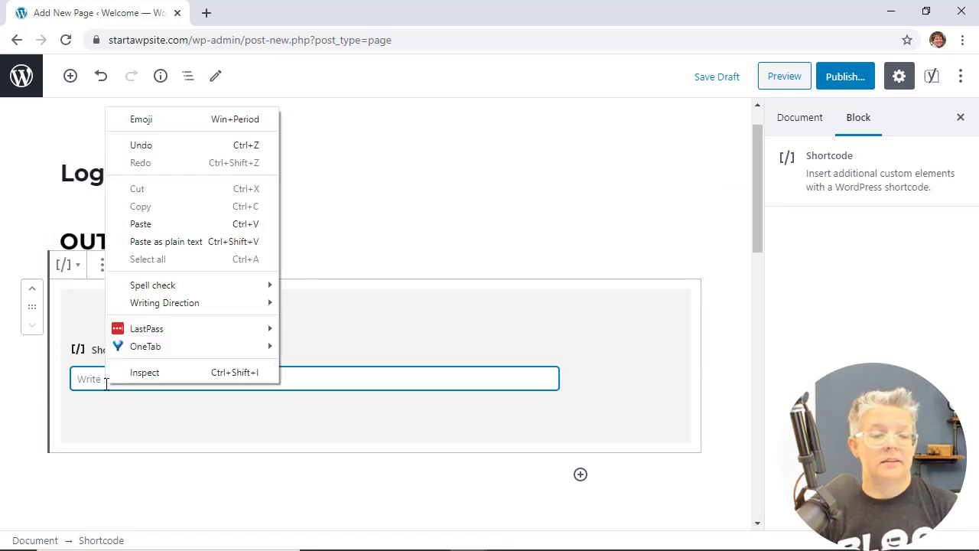
left_click(137, 224)
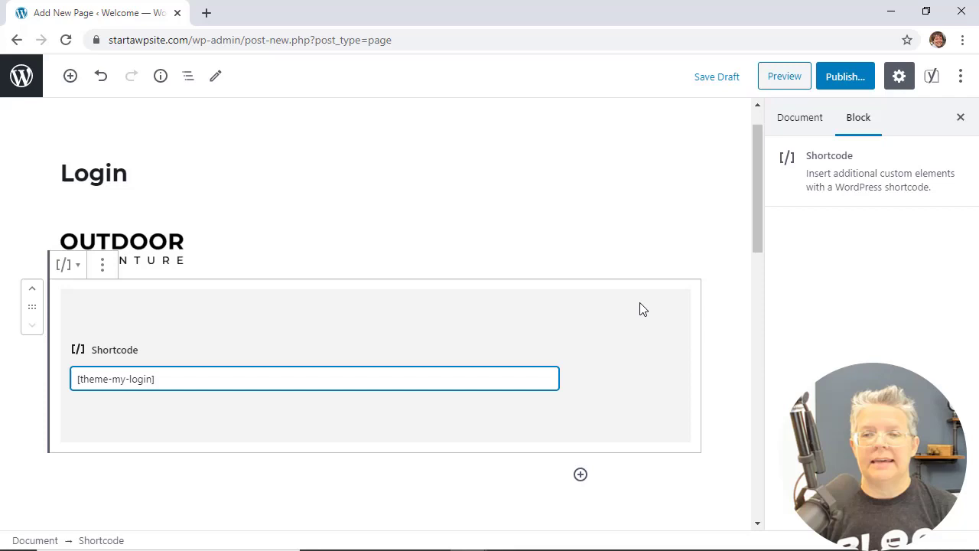
left_click(841, 80)
- Publish the Login page, view it, then log out from the Howdy menu
left_click(874, 78)
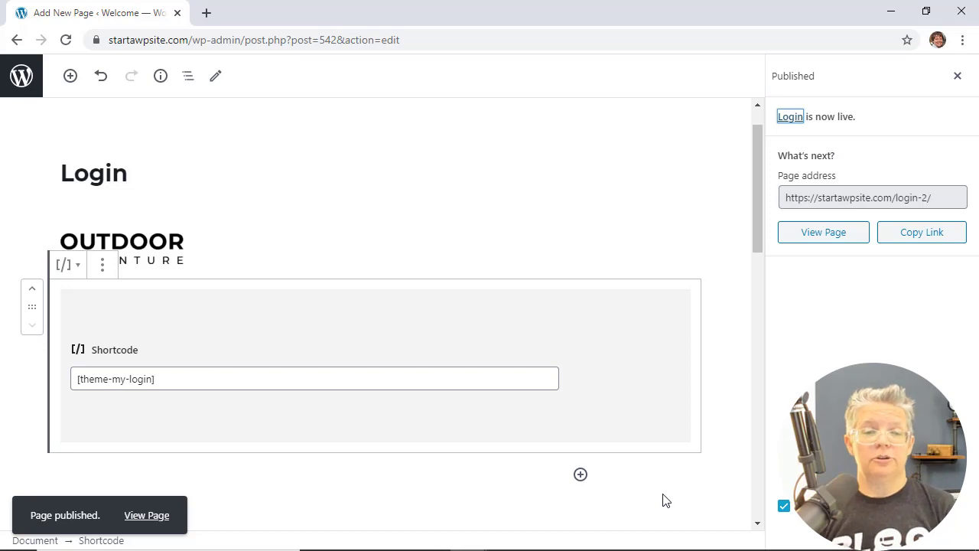
left_click(814, 238)
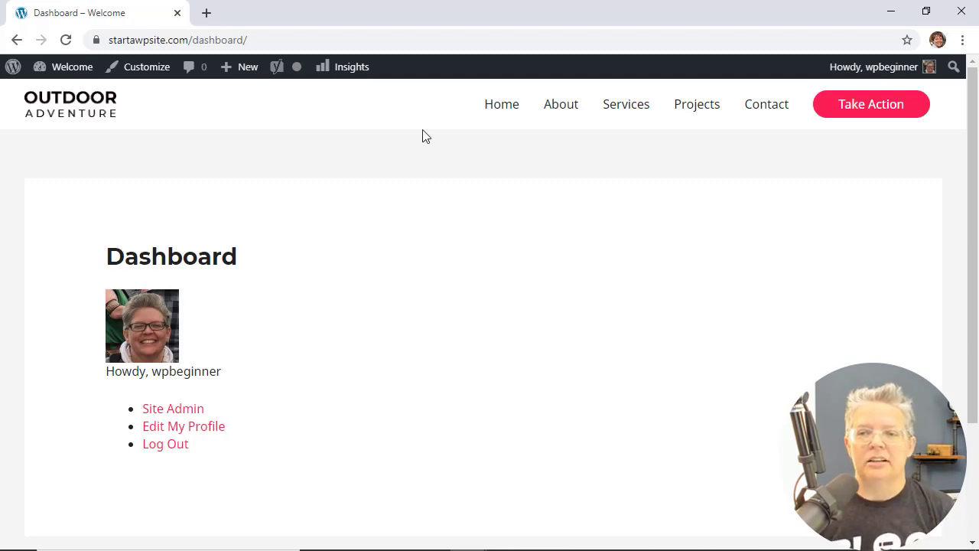
mouse_move(868, 67)
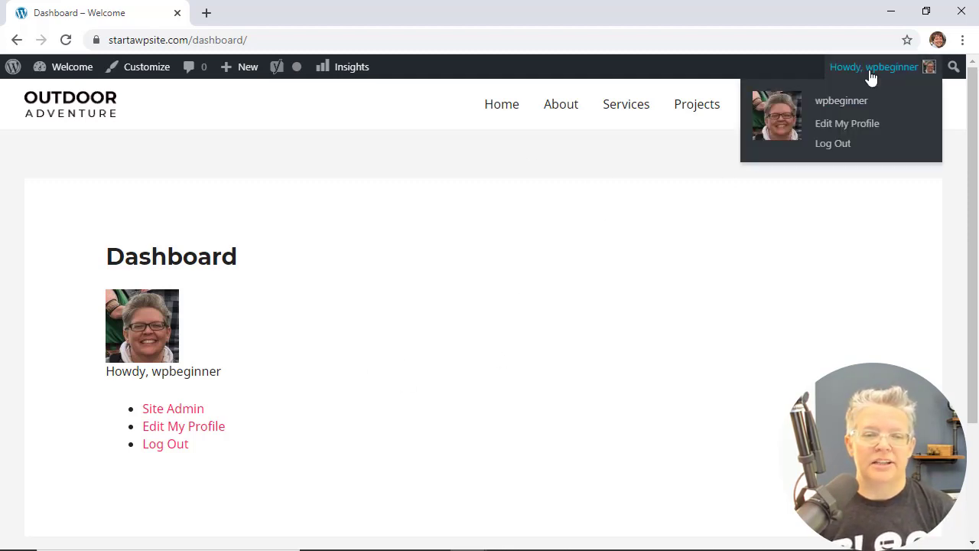
left_click(842, 144)
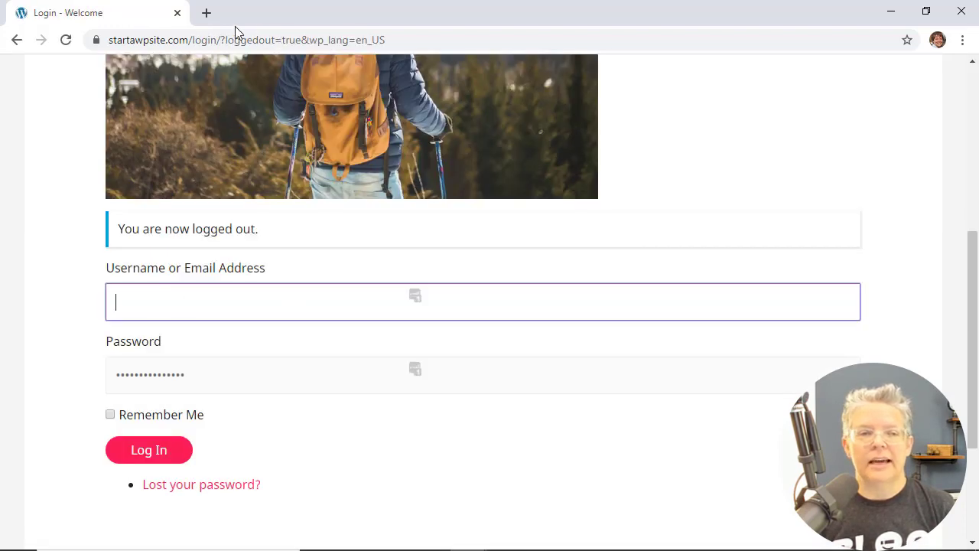
- Trim the address to startawpsite.com/login and load that page
left_click_drag(221, 39, 390, 40)
key("BackSpace")
key("BackSpace")
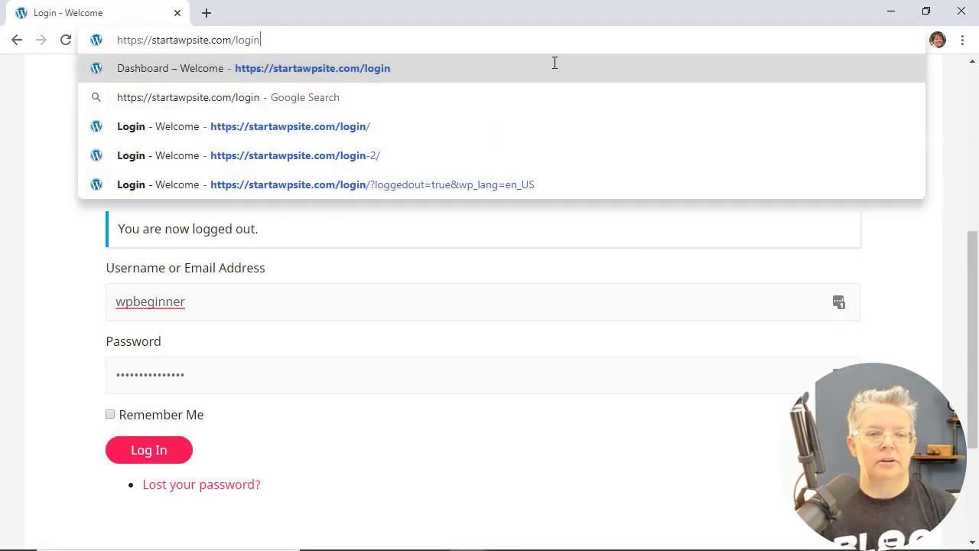
key("Return")
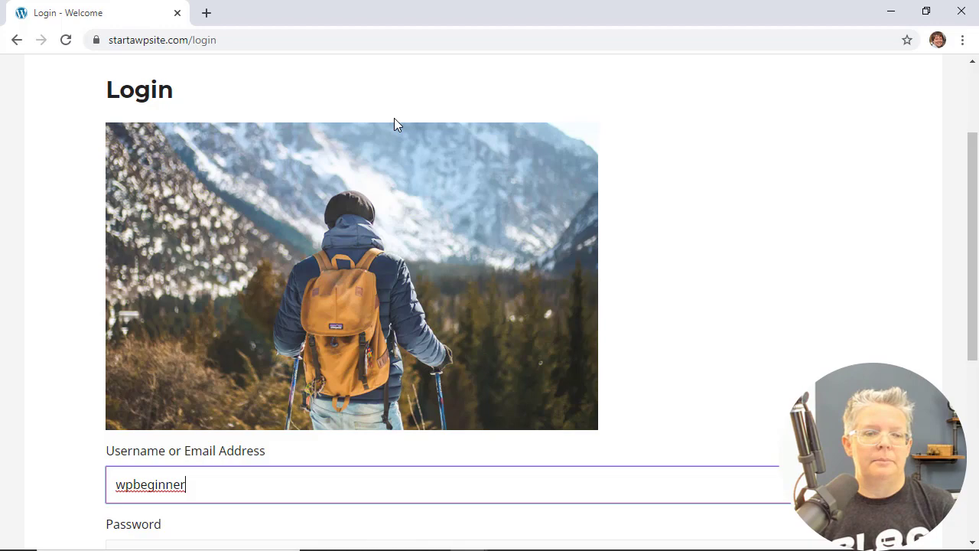
- Download wpforms.zip from the WPForms account, reached via wpforms.com/wpbeginner in a new tab
left_click(205, 14)
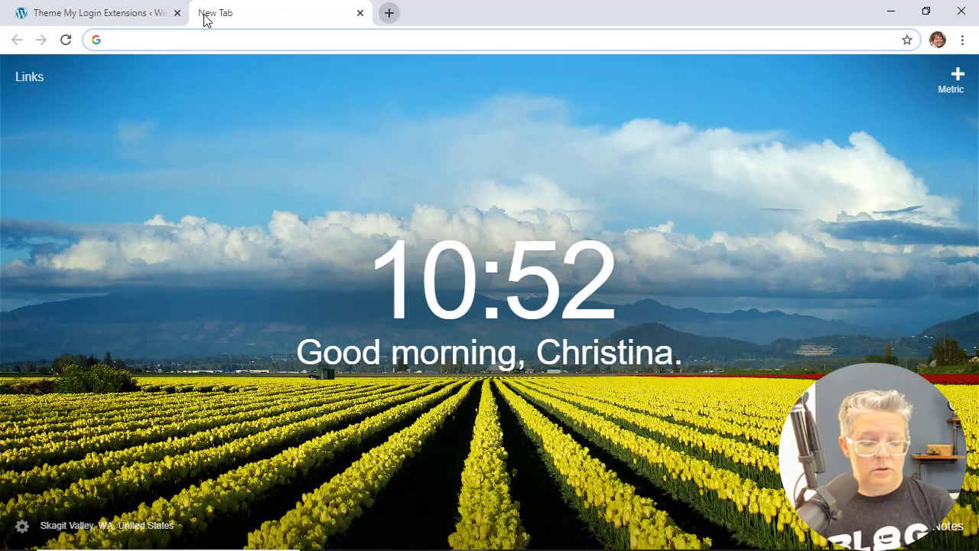
type("wpforms.com/")
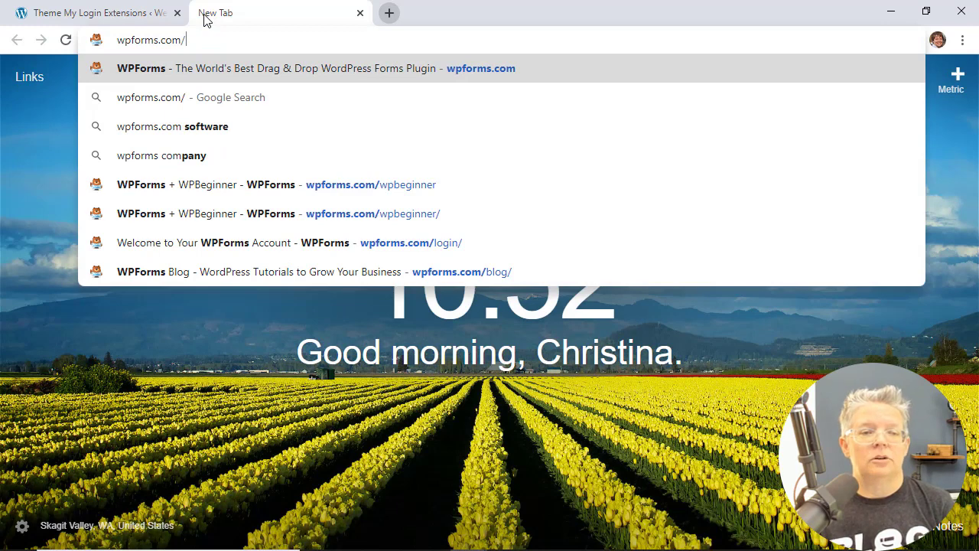
type("wp")
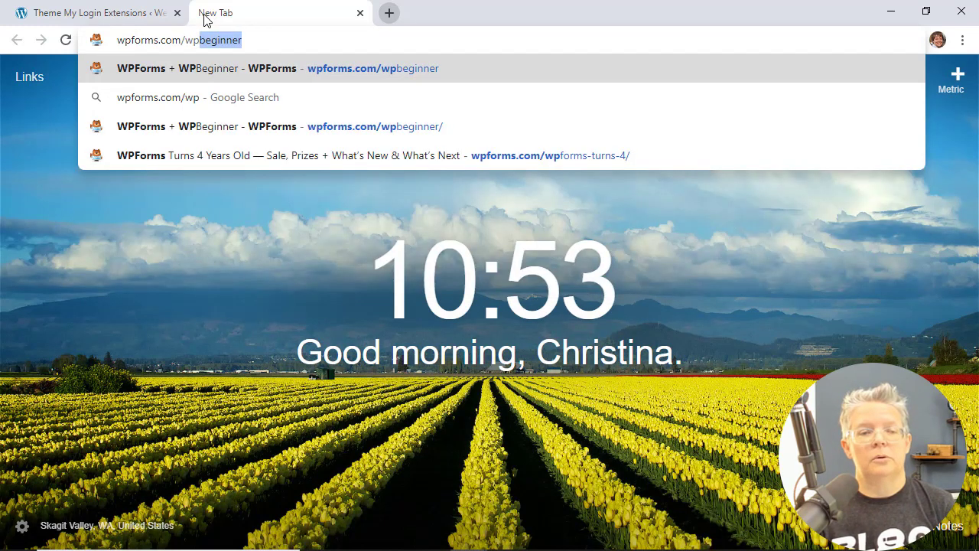
type("beginner")
key("Return")
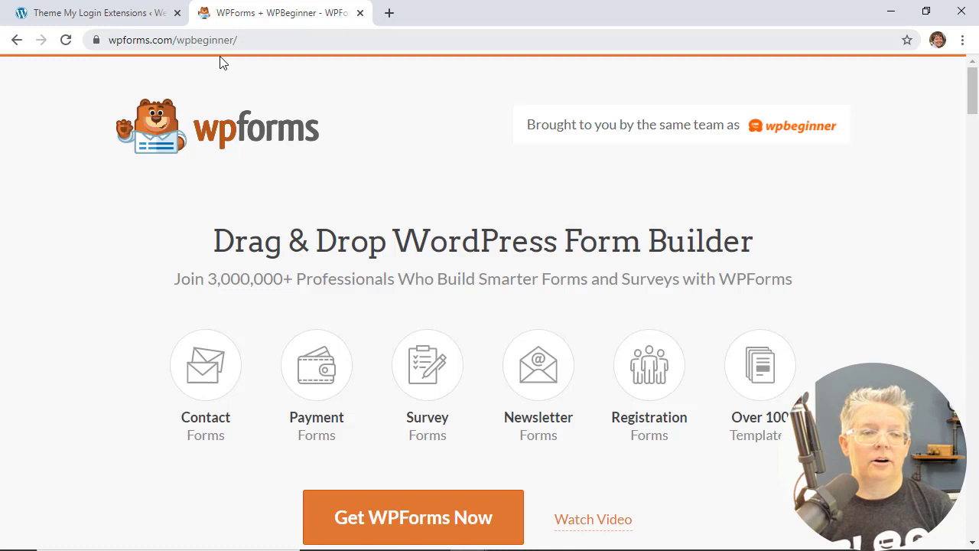
left_click(218, 119)
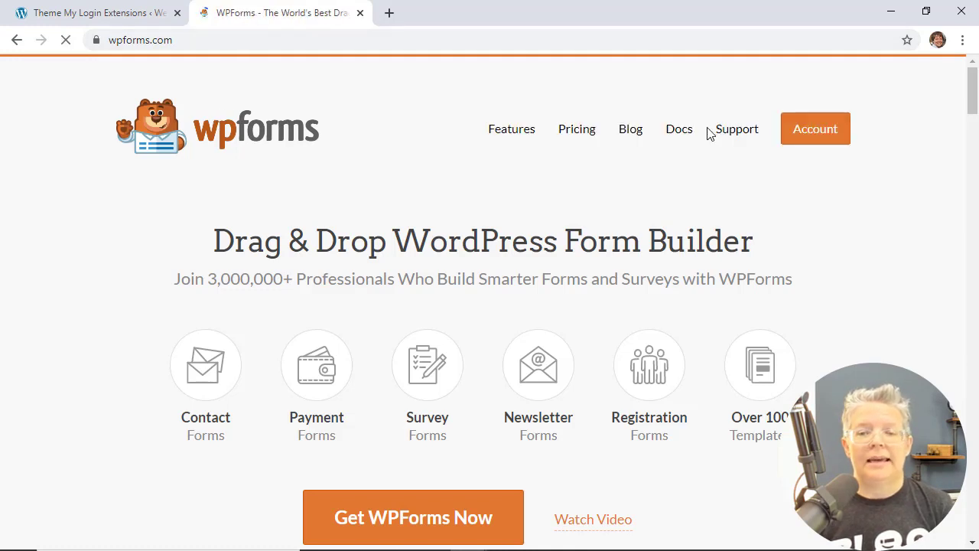
left_click(825, 132)
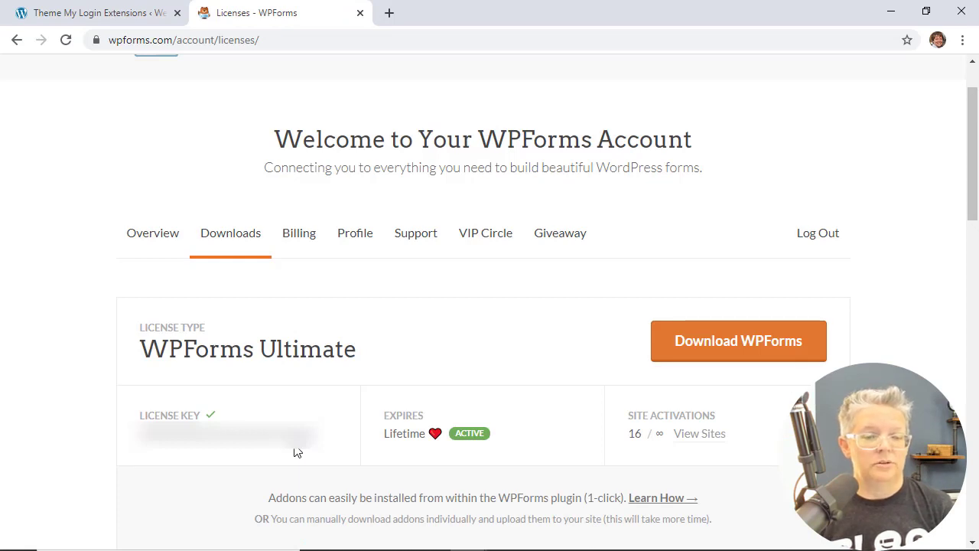
left_click(754, 341)
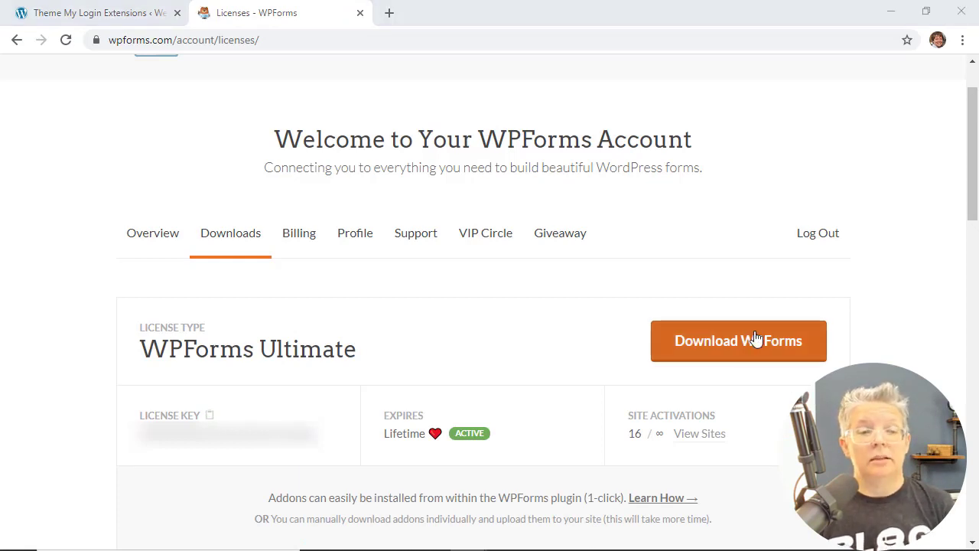
left_click(586, 525)
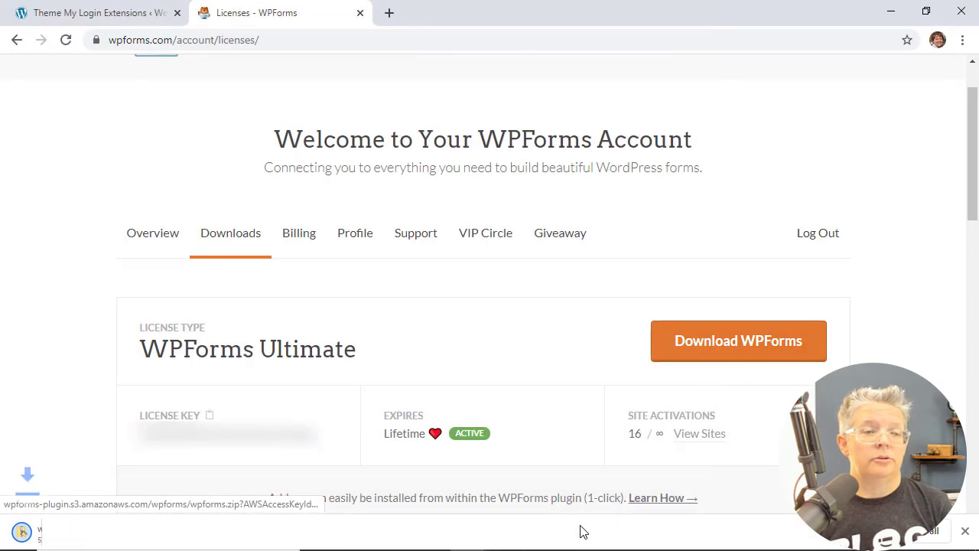
- Upload wpforms.zip via Plugins > Add New > Upload Plugin and install it
key("ctrl+Tab")
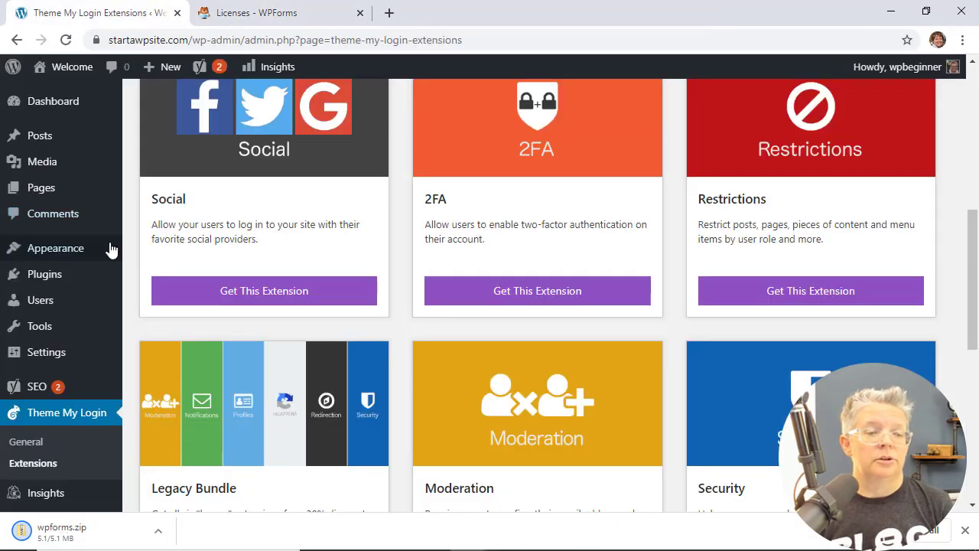
mouse_move(59, 273)
left_click(148, 303)
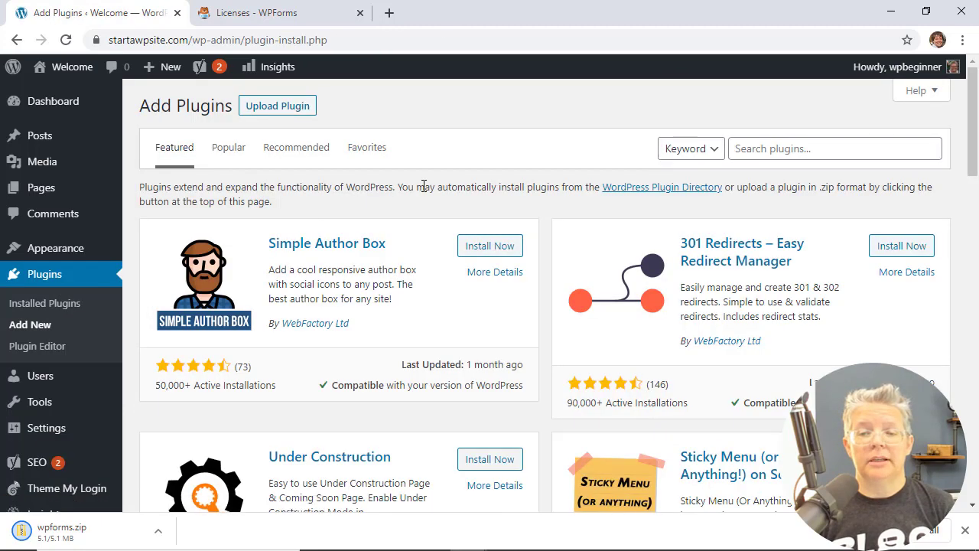
left_click(262, 104)
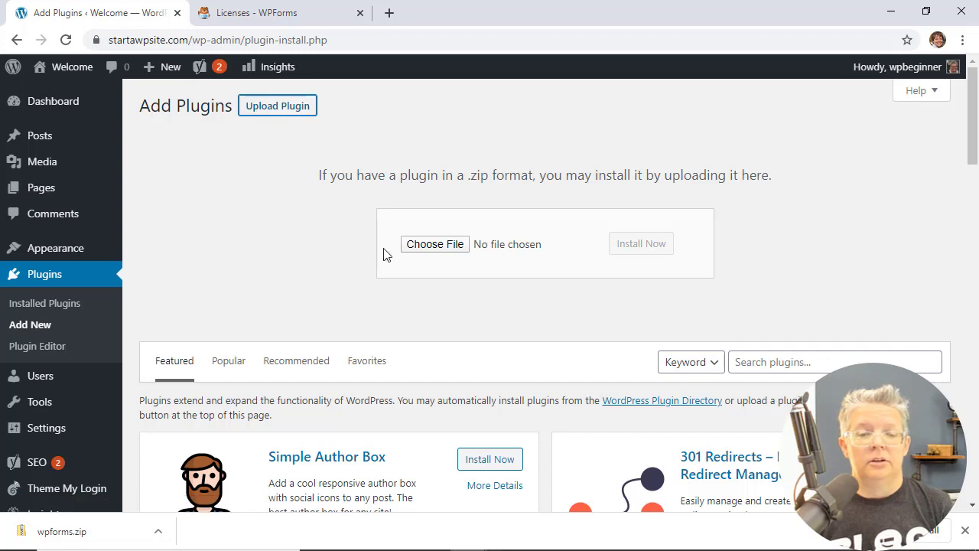
left_click(429, 247)
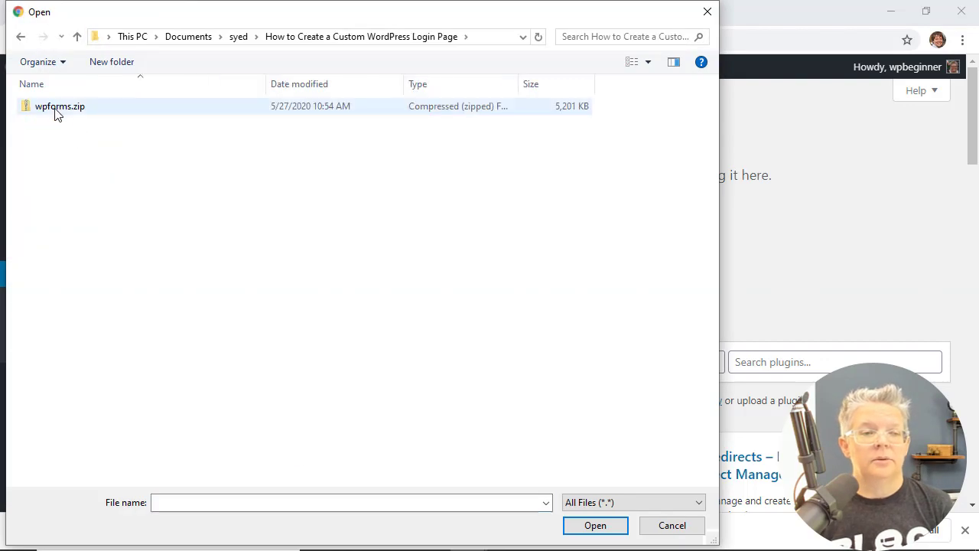
left_click(55, 109)
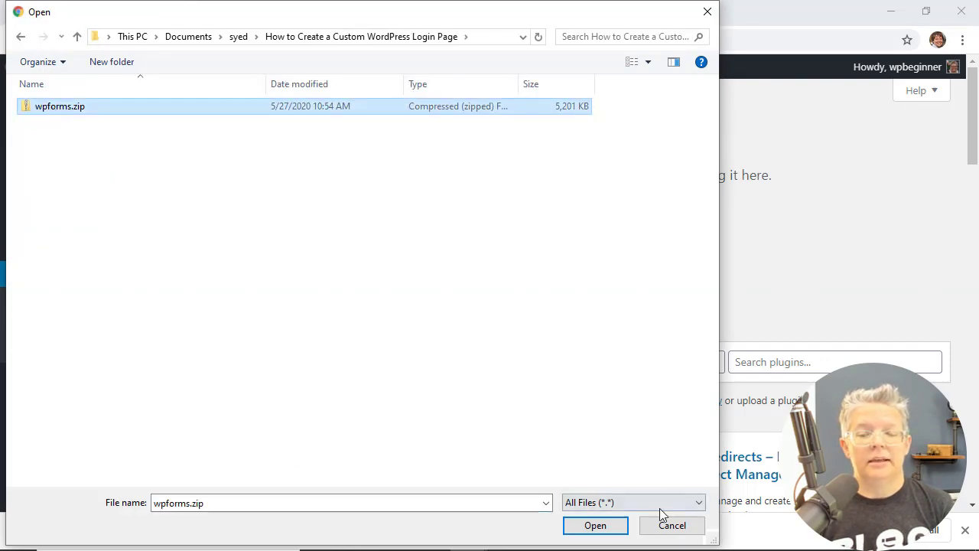
left_click(601, 530)
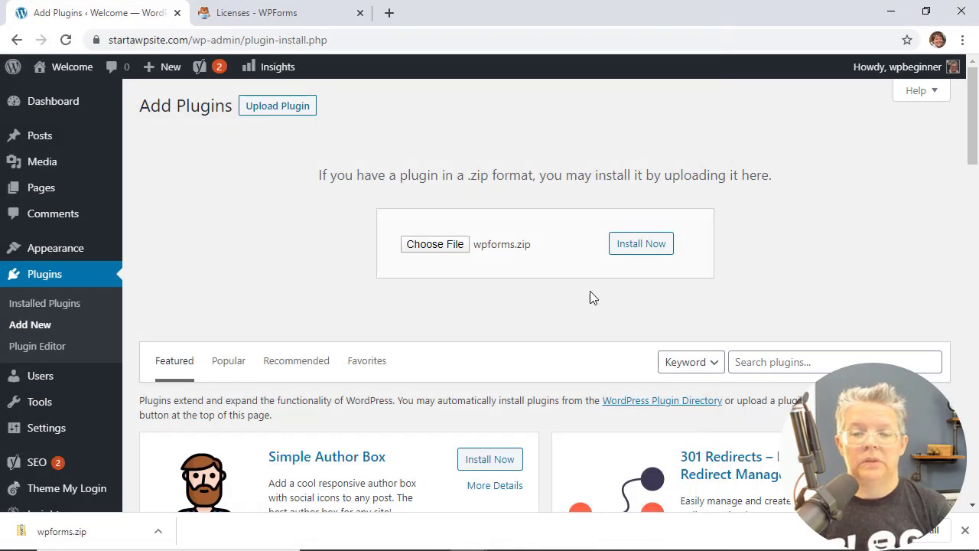
left_click(628, 252)
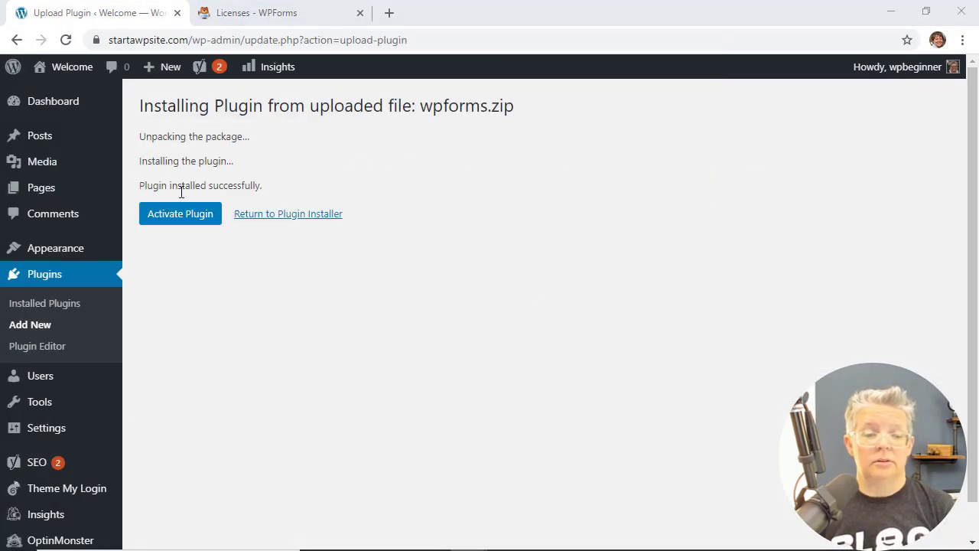
- Activate the newly installed WPForms plugin
left_click(184, 218)
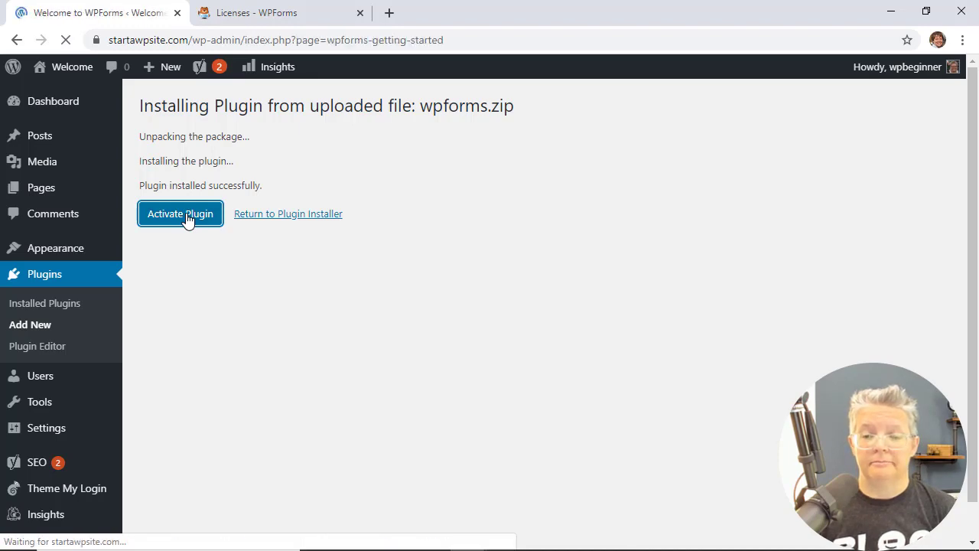
scroll(222, 300, "down", 5)
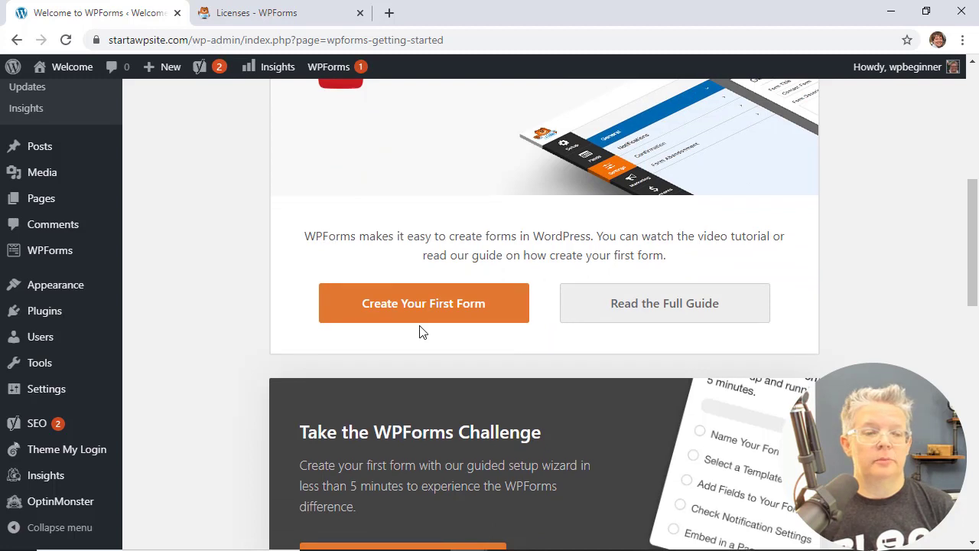
scroll(306, 309, "up", 1)
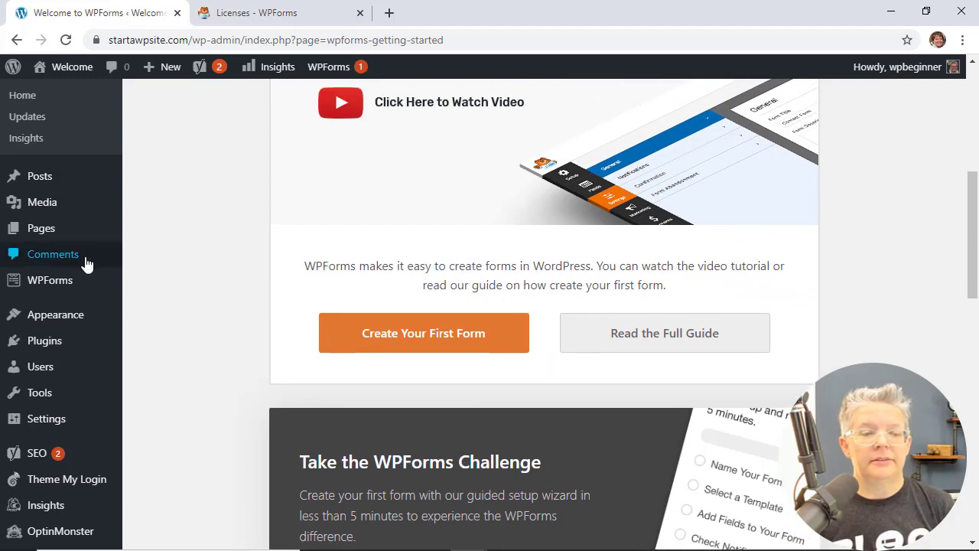
- Paste the license key into WPForms Settings and verify it as an ultimate license
mouse_move(46, 281)
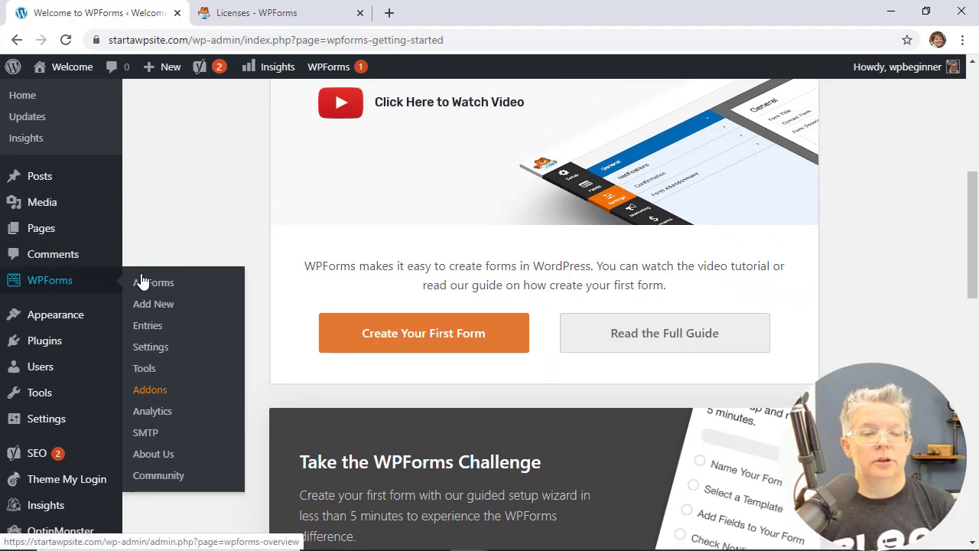
left_click(150, 346)
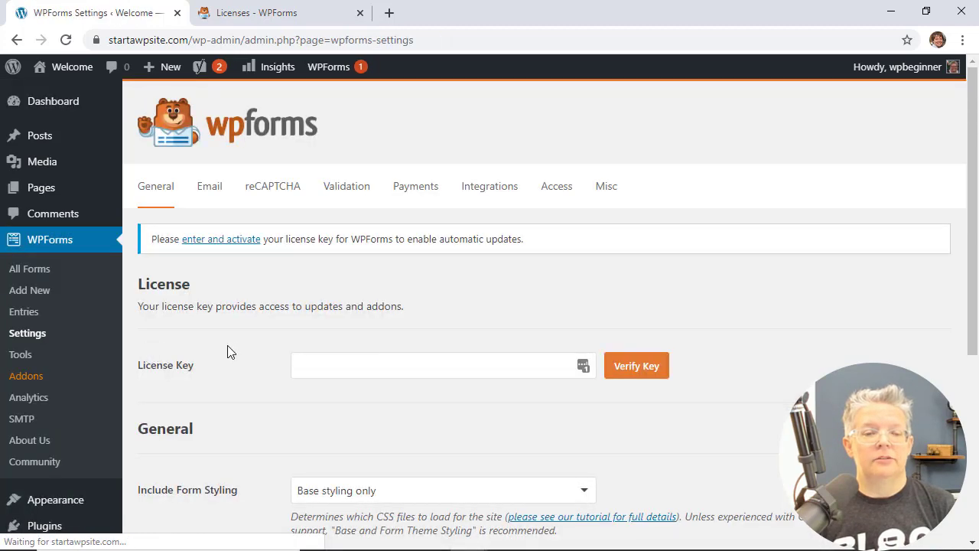
left_click(325, 368)
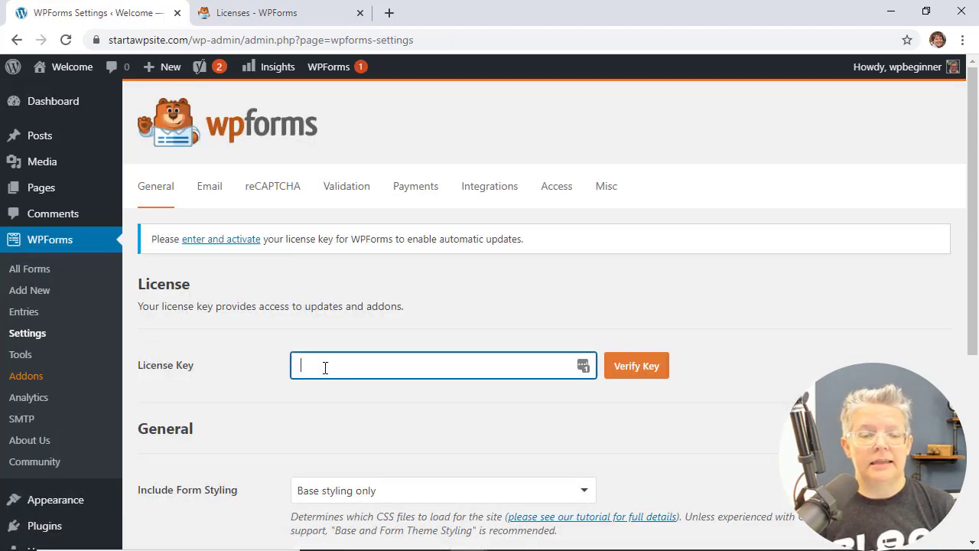
right_click(325, 368)
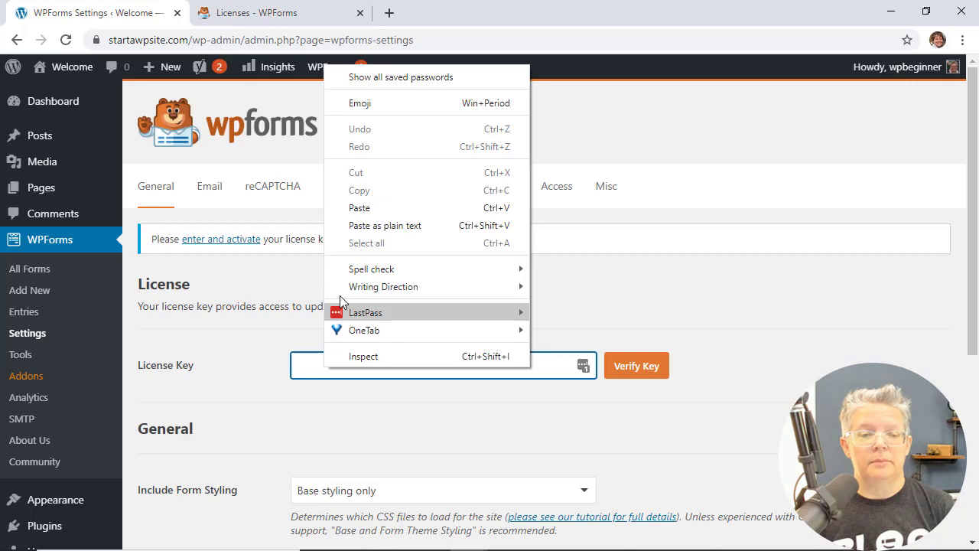
left_click(352, 208)
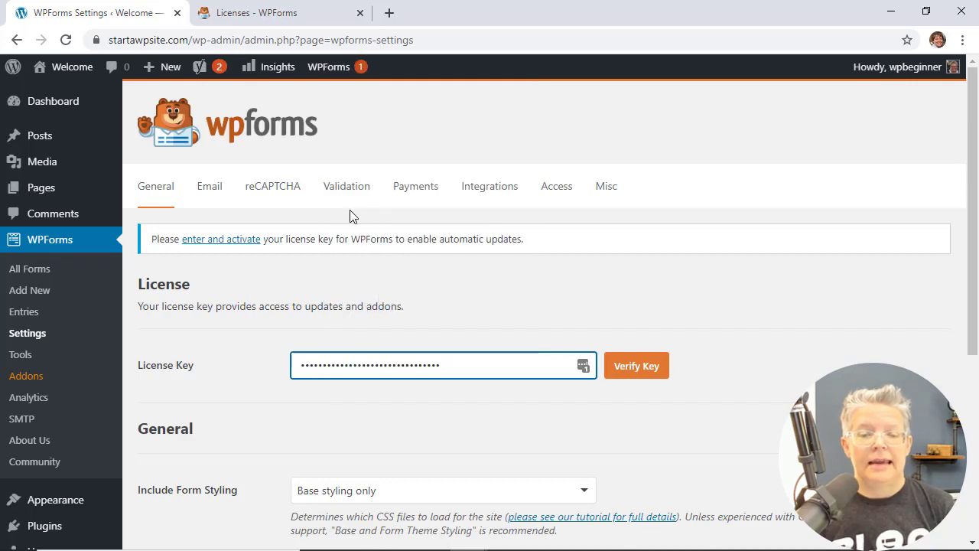
left_click(628, 366)
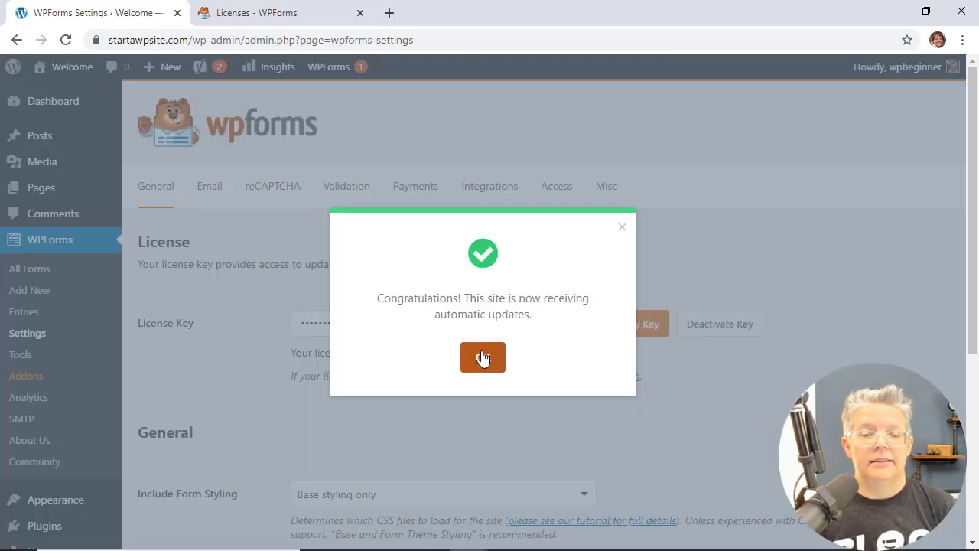
left_click(481, 353)
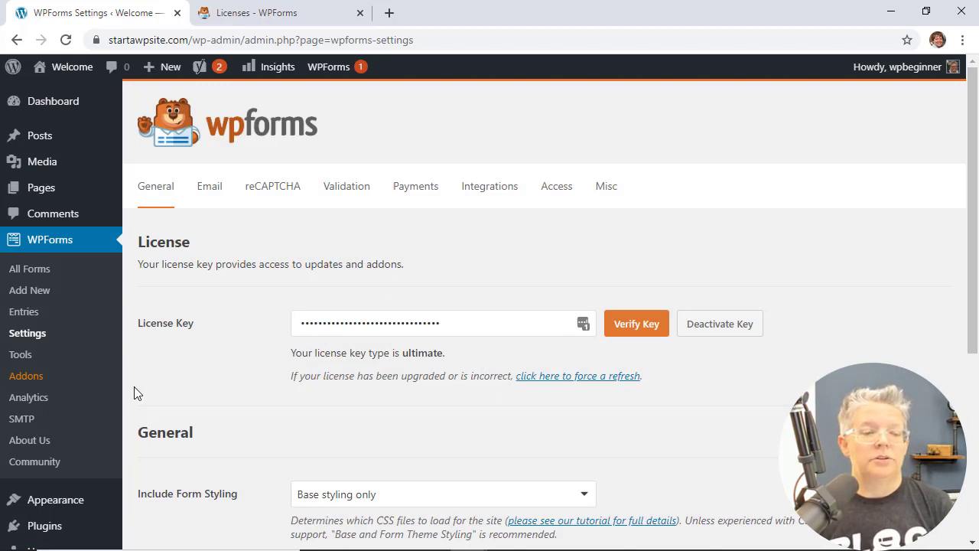
- Install the User Registration Addon from the WPForms Addons list
left_click(20, 382)
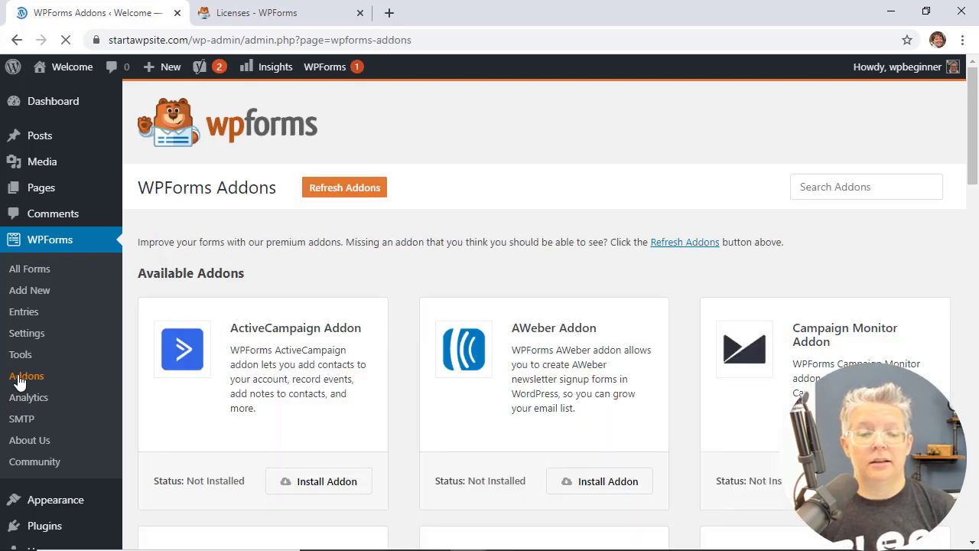
scroll(409, 372, "down", 6)
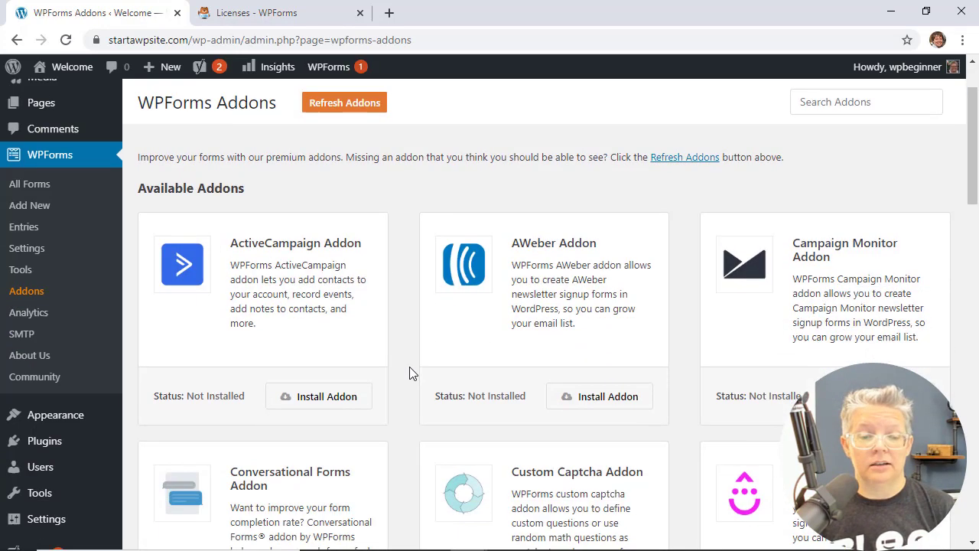
scroll(410, 373, "down", 3)
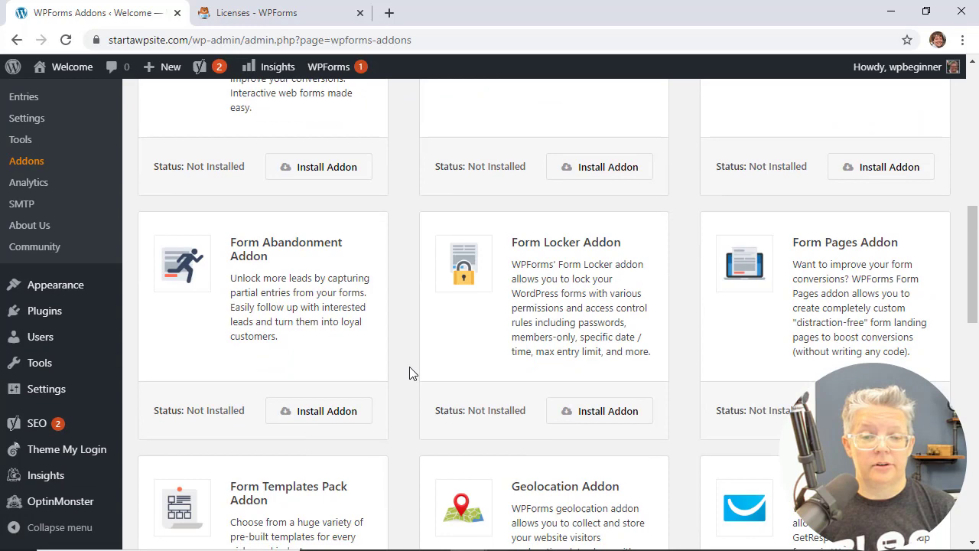
scroll(409, 398, "down", 8)
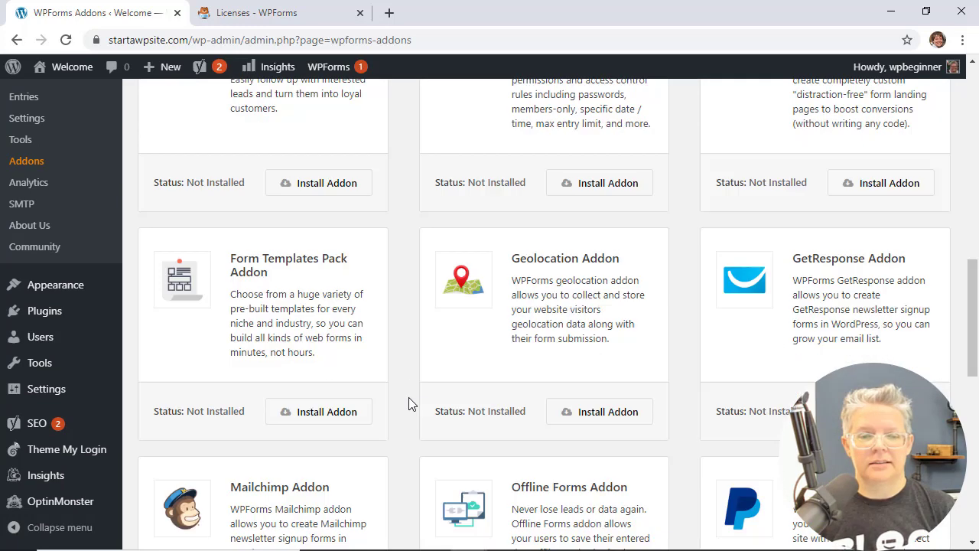
scroll(408, 403, "down", 3)
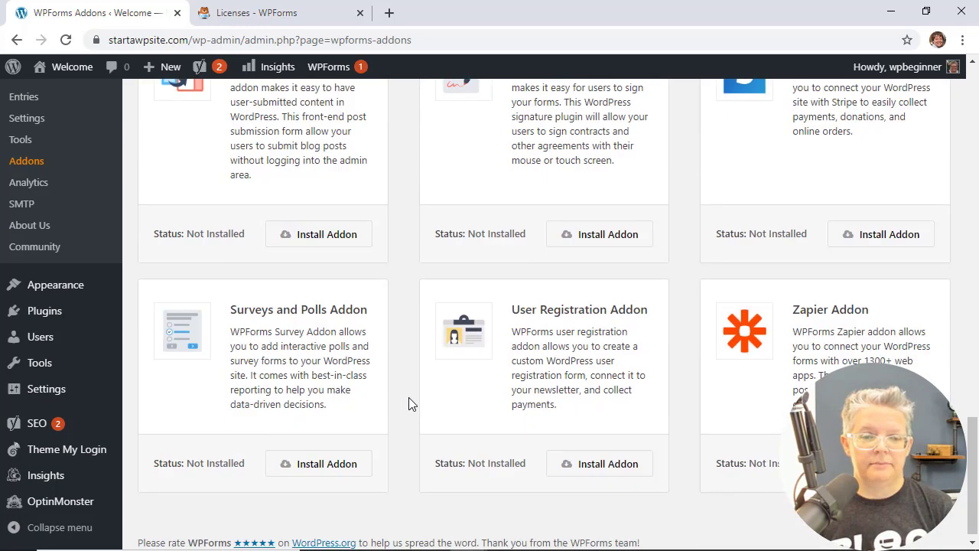
left_click(596, 468)
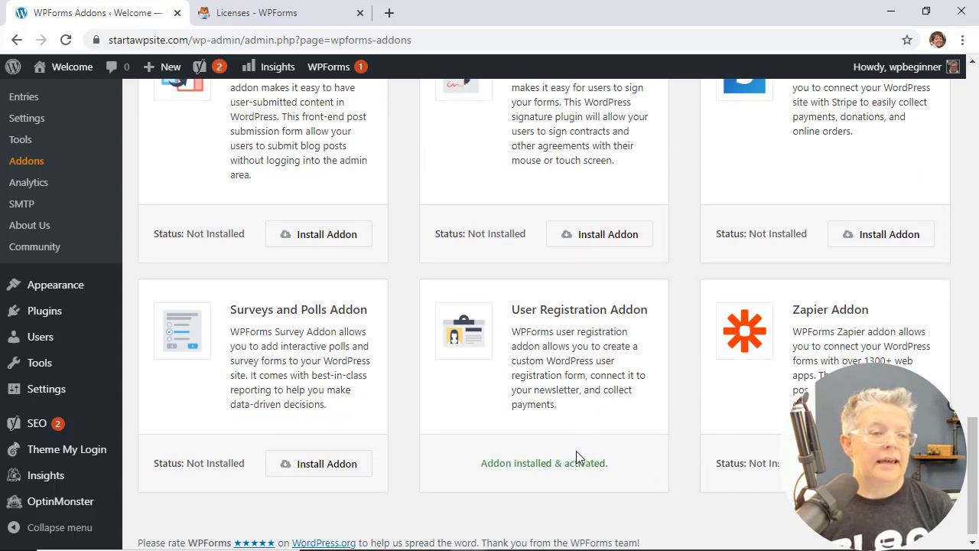
scroll(439, 411, "up", 1)
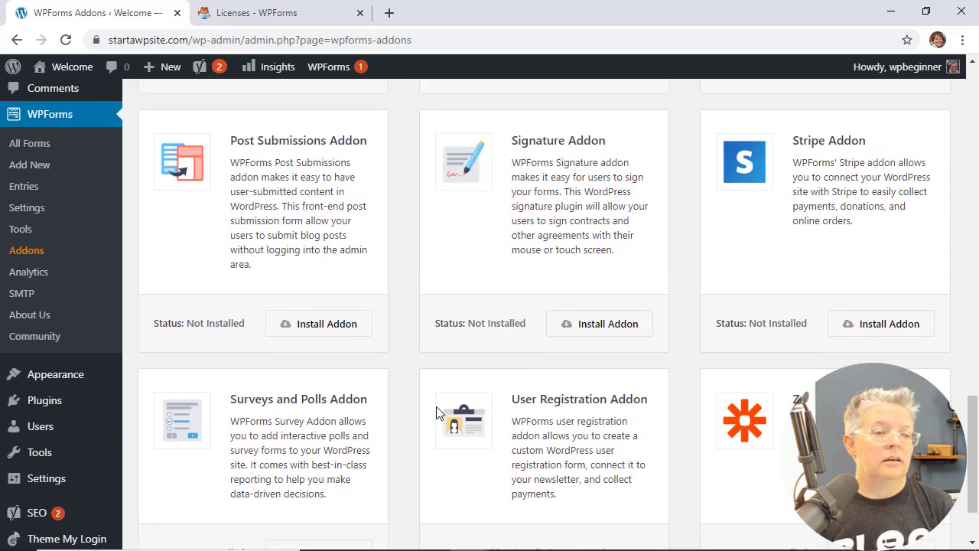
- Create a WPForms form named 'Login' from the User Login Form template
left_click(19, 166)
type("Lo")
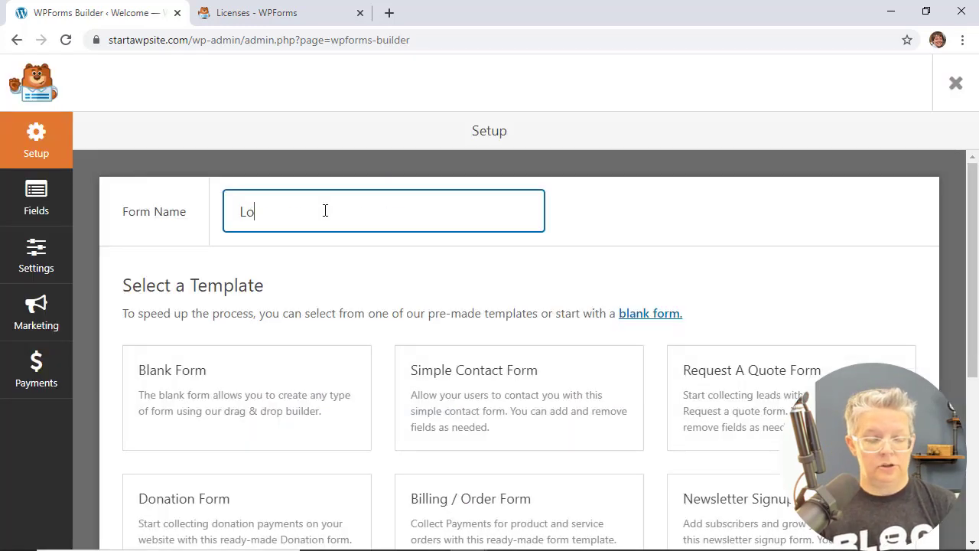
type("gin")
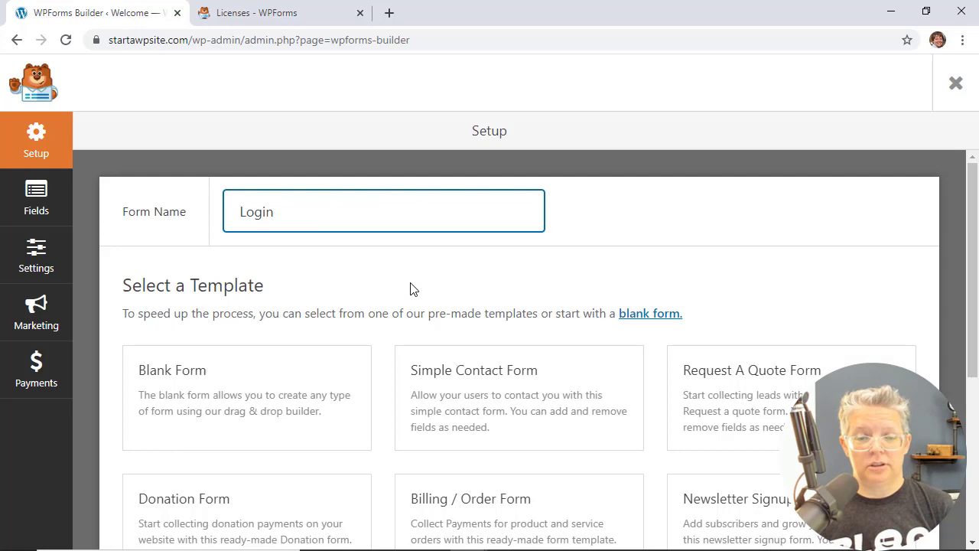
scroll(411, 289, "down", 1)
mouse_move(403, 319)
scroll(403, 319, "down", 1)
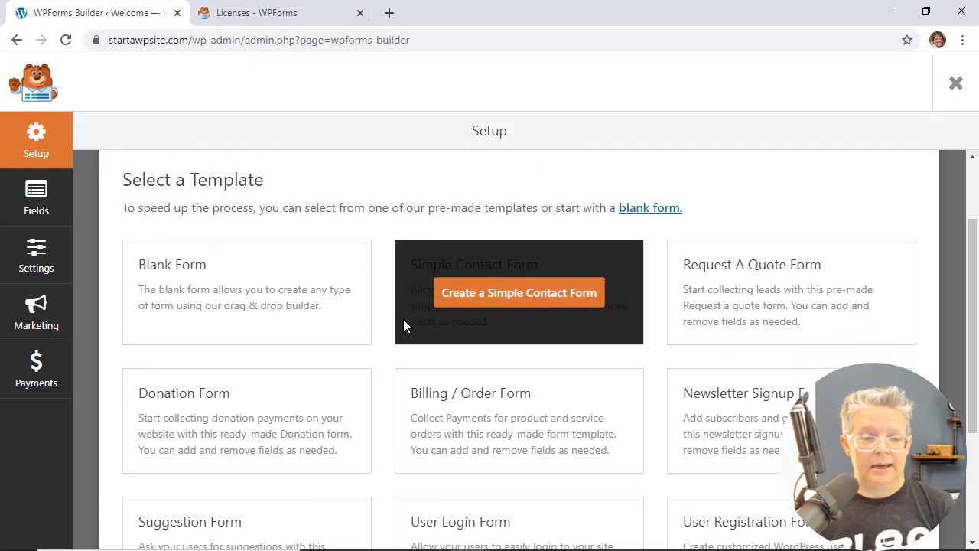
scroll(406, 326, "down", 2)
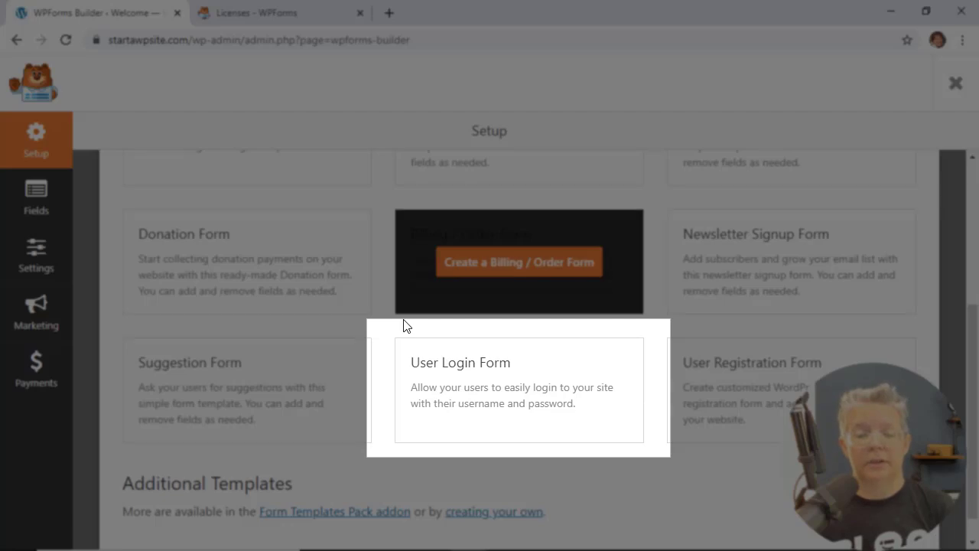
mouse_move(448, 390)
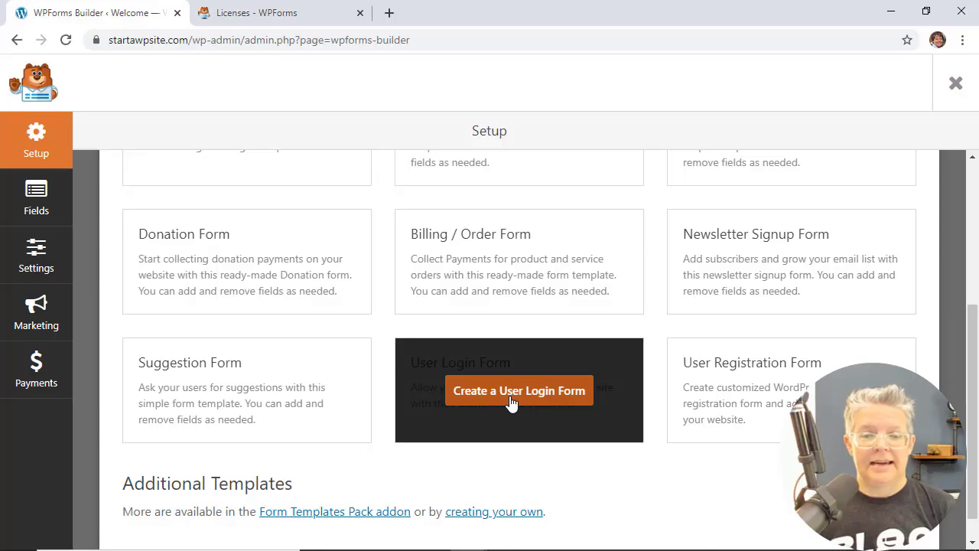
left_click(512, 403)
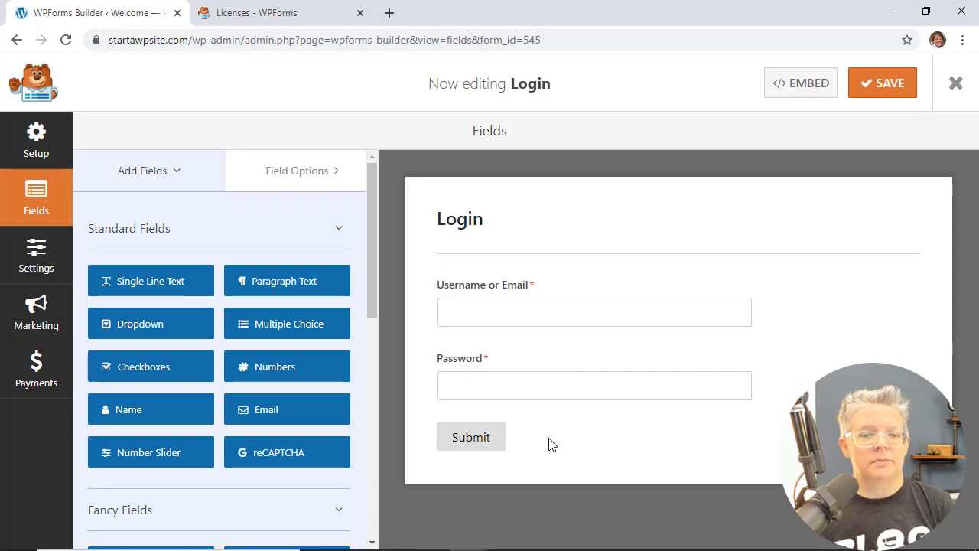
- Change the form's submit button text from 'Submit' to 'Login'
left_click(472, 452)
scroll(530, 451, "down", 3)
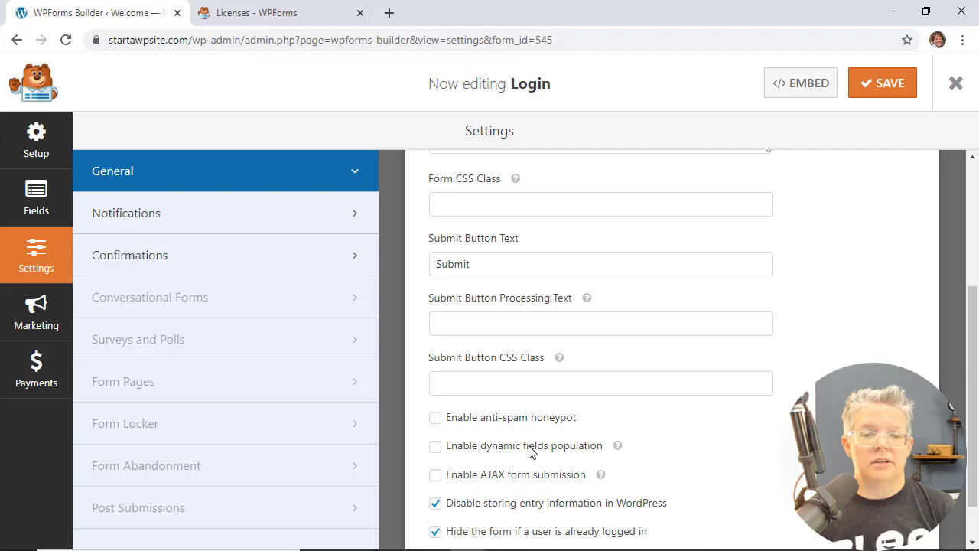
scroll(529, 449, "down", 1)
left_click_drag(479, 254, 437, 253)
type("Login")
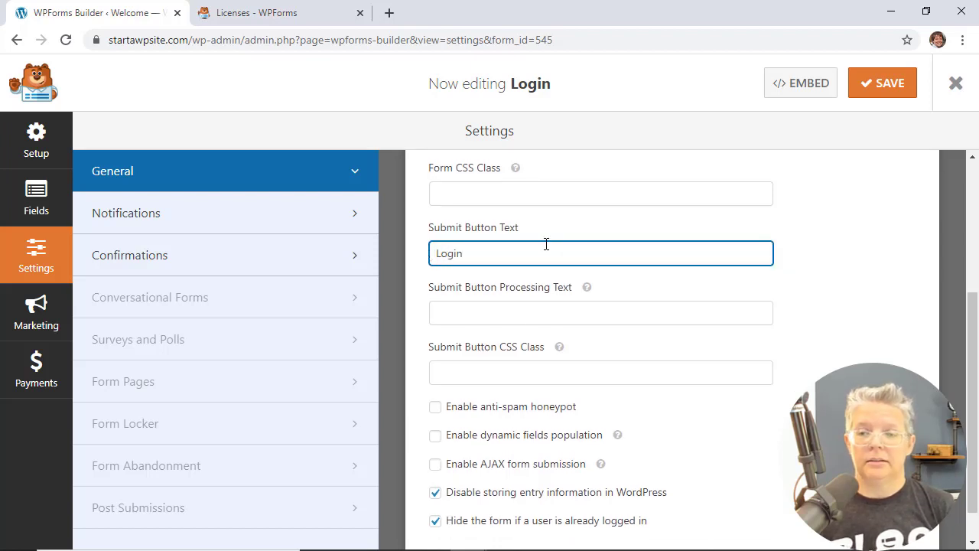
scroll(546, 244, "up", 3)
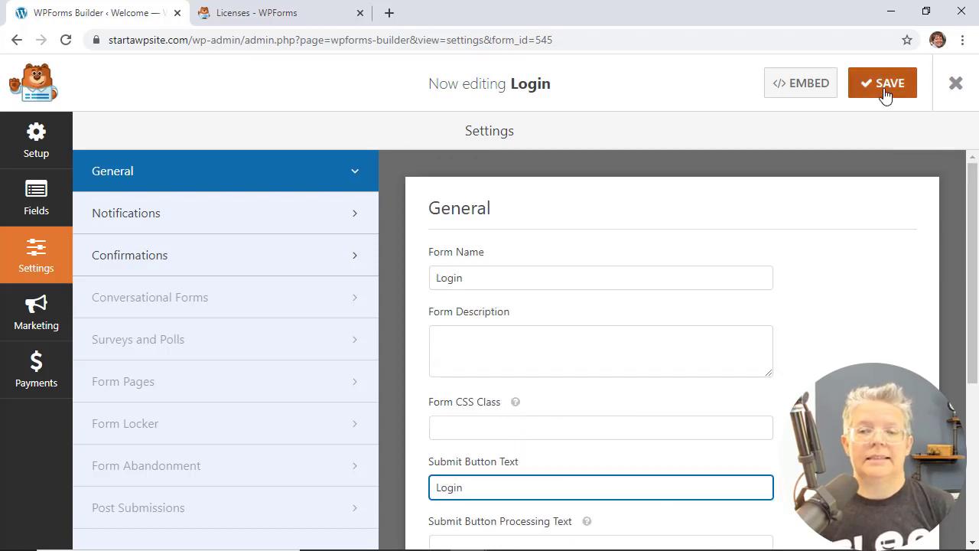
- Save the Login form and bring up its Confirmations settings
left_click(884, 91)
left_click(245, 215)
left_click(240, 265)
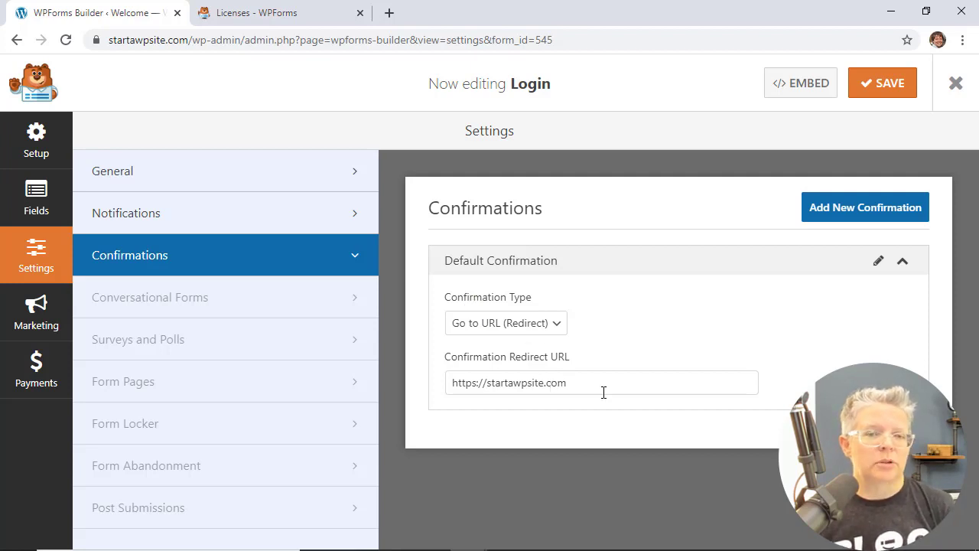
left_click(503, 328)
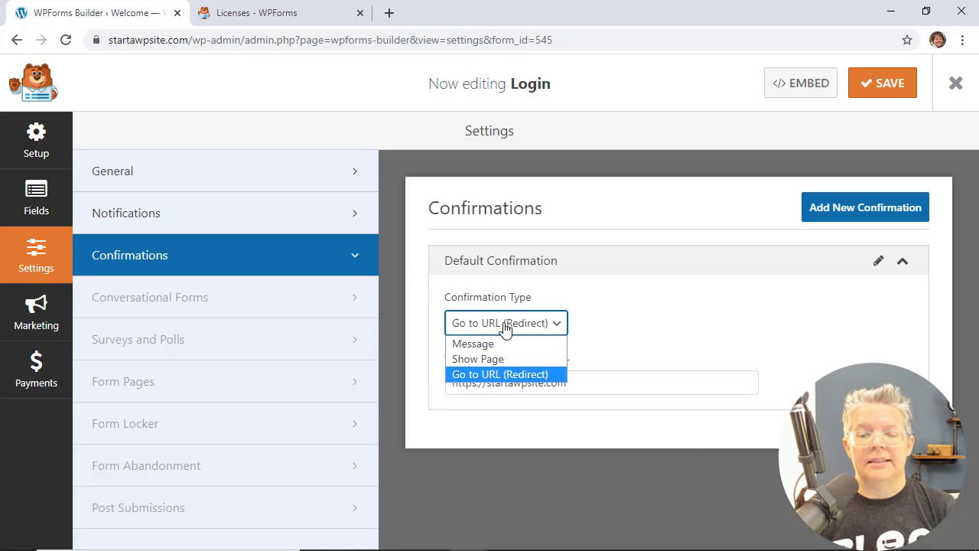
left_click(617, 381)
left_click(617, 382)
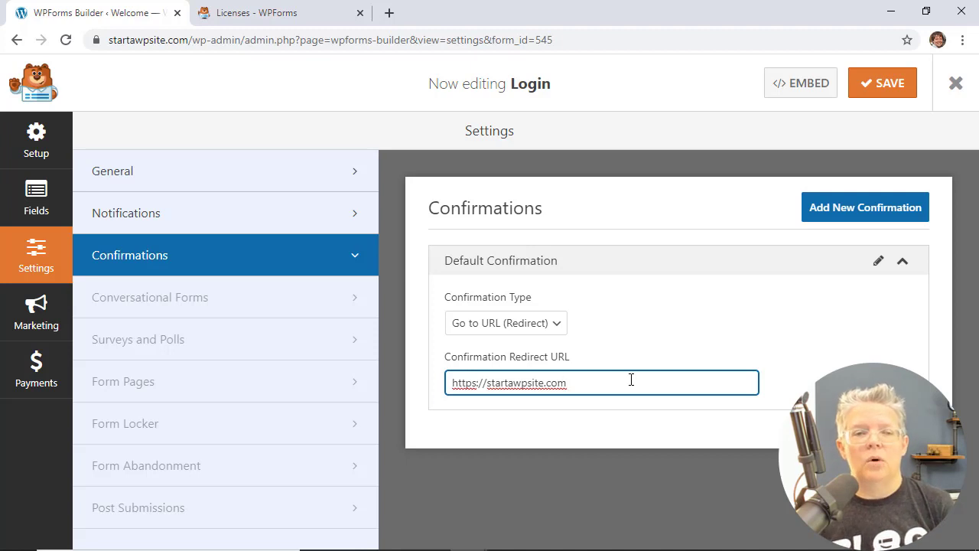
left_click(883, 88)
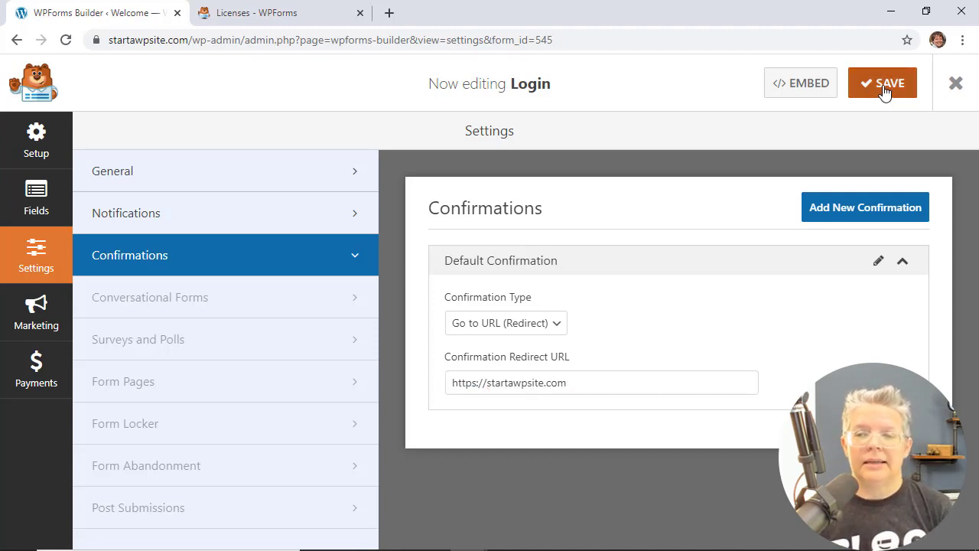
left_click(957, 94)
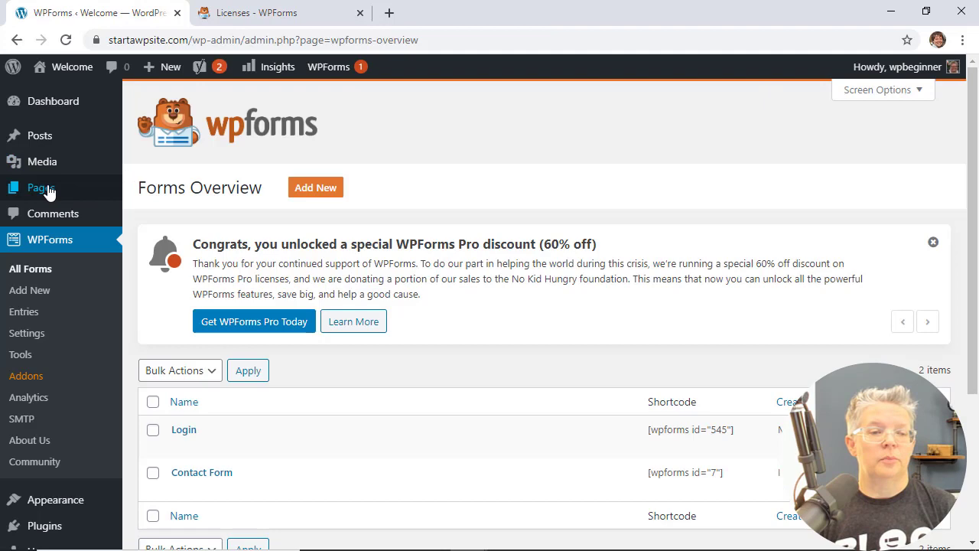
- Edit the existing Login page and insert a 66/33 Columns block
mouse_move(44, 191)
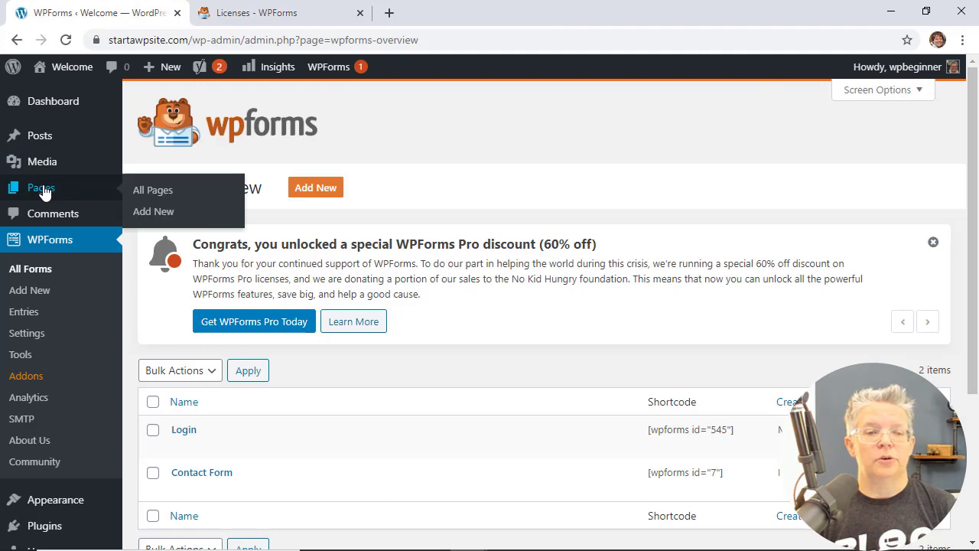
left_click(145, 191)
left_click(180, 374)
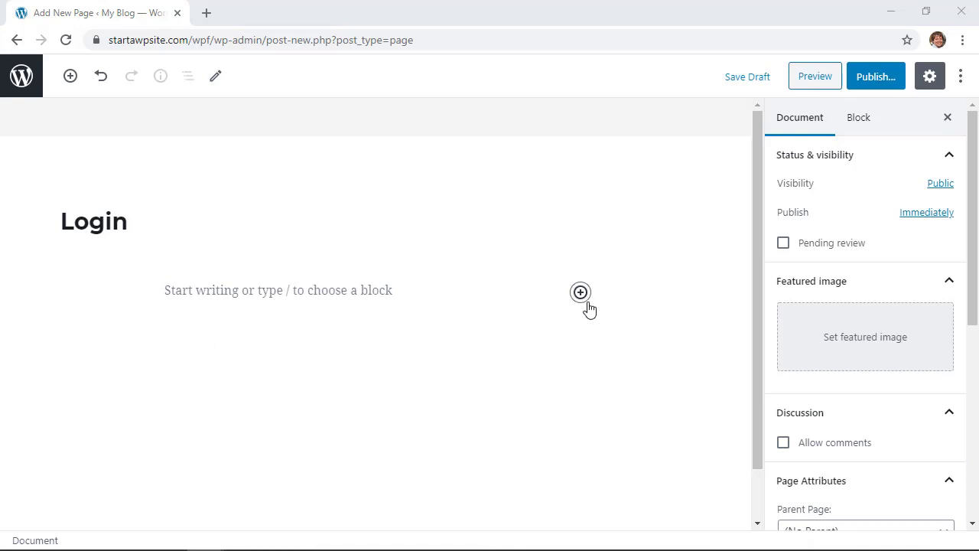
left_click(580, 293)
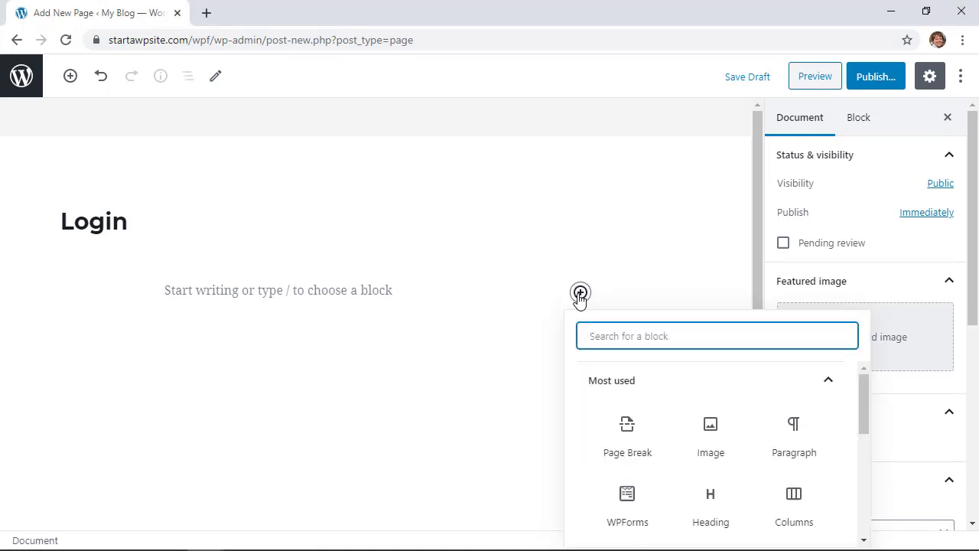
type("colu")
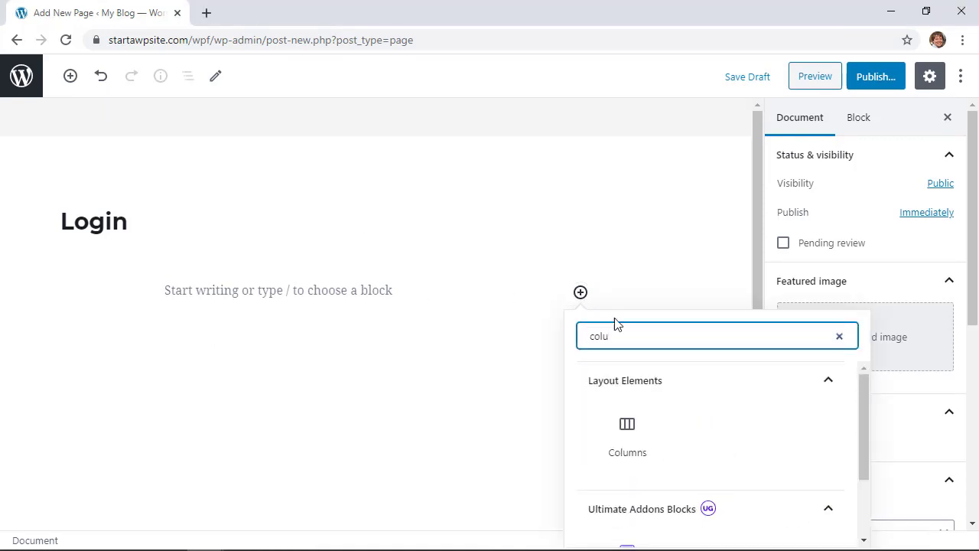
left_click(634, 427)
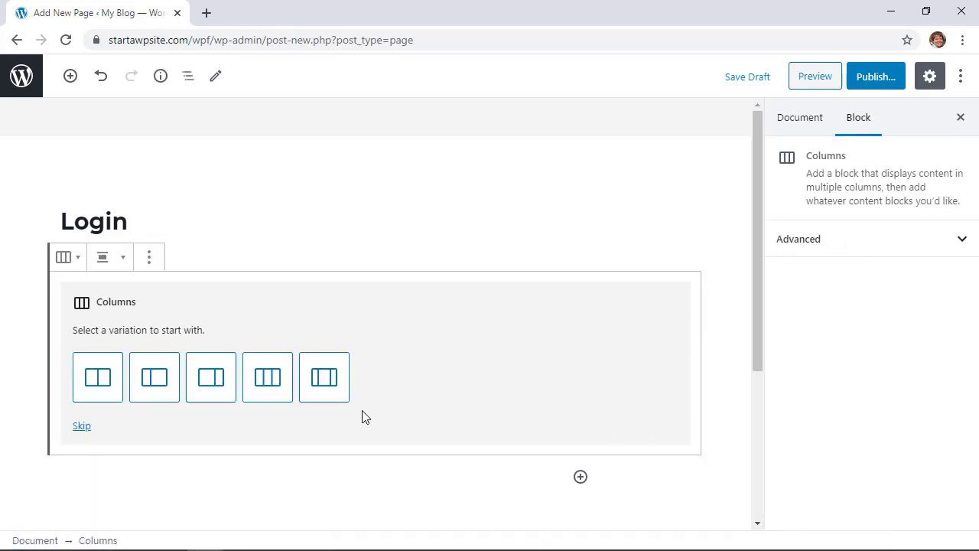
left_click(214, 389)
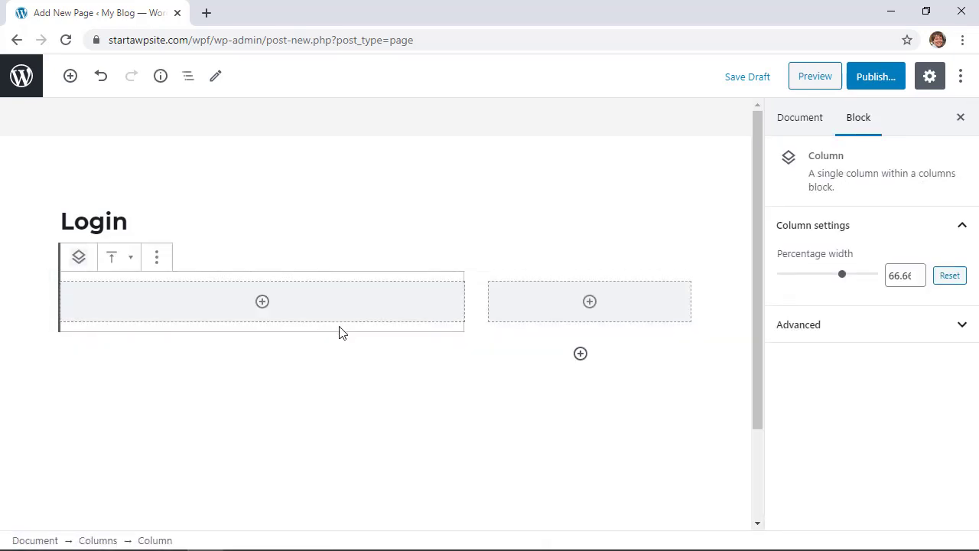
- Set the left column width to 33.33% and the right column to 66.66%
double_click(901, 277)
type("33.33")
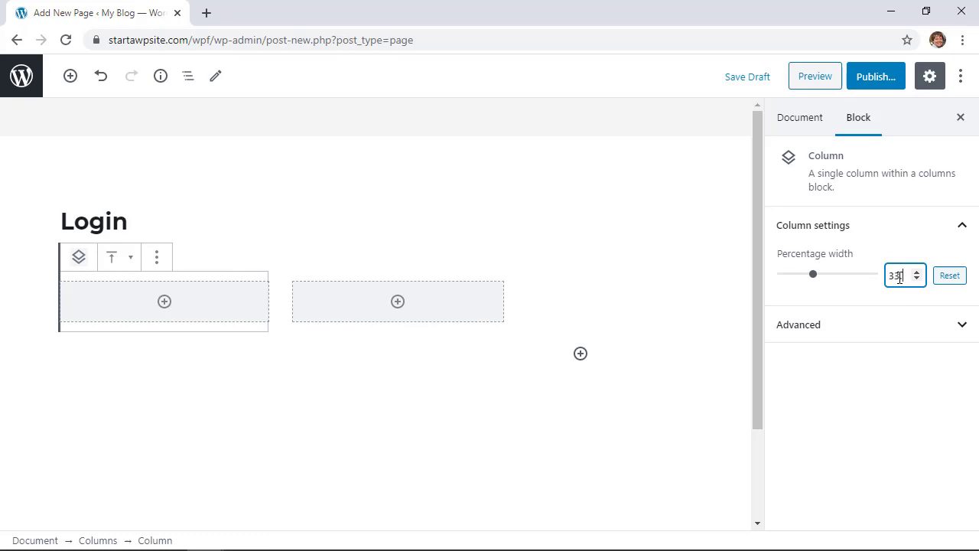
left_click(485, 280)
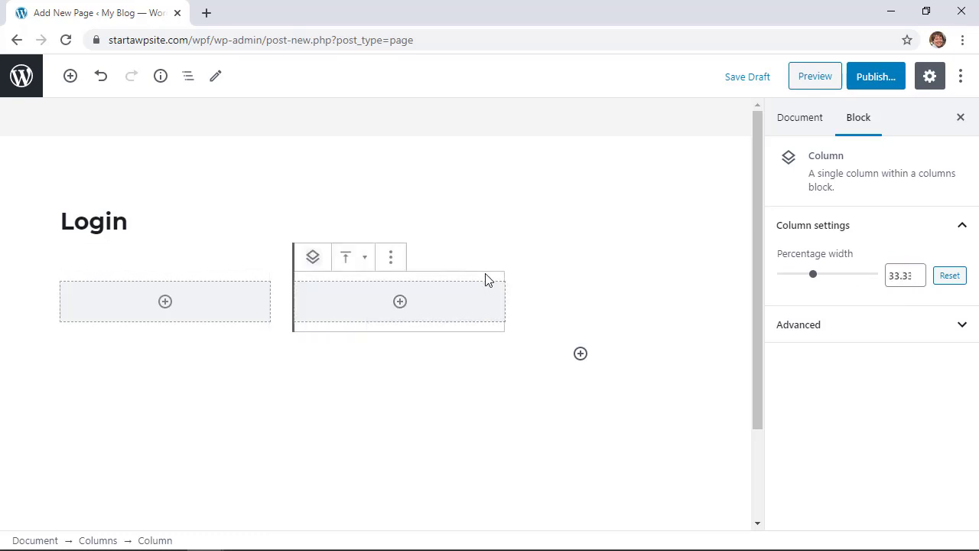
double_click(901, 277)
type("66.66")
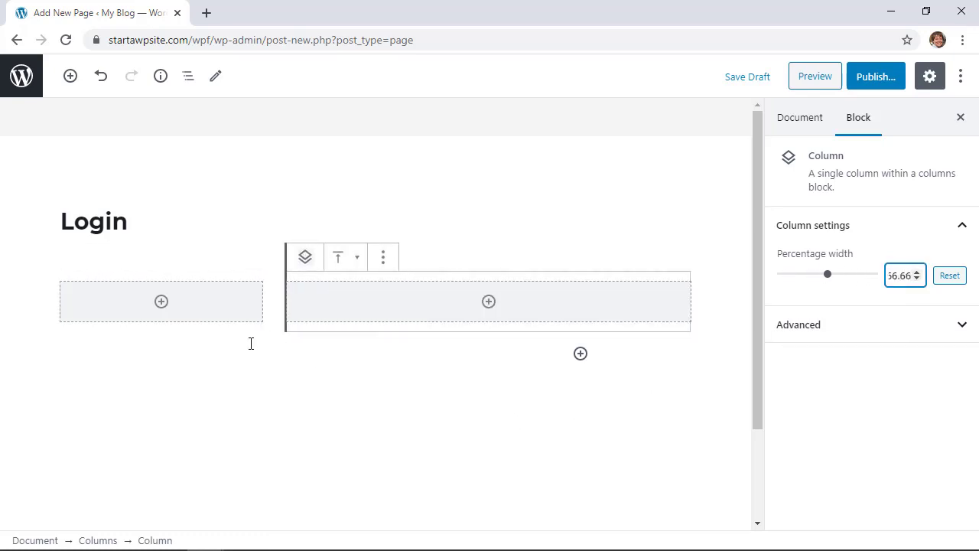
left_click(162, 303)
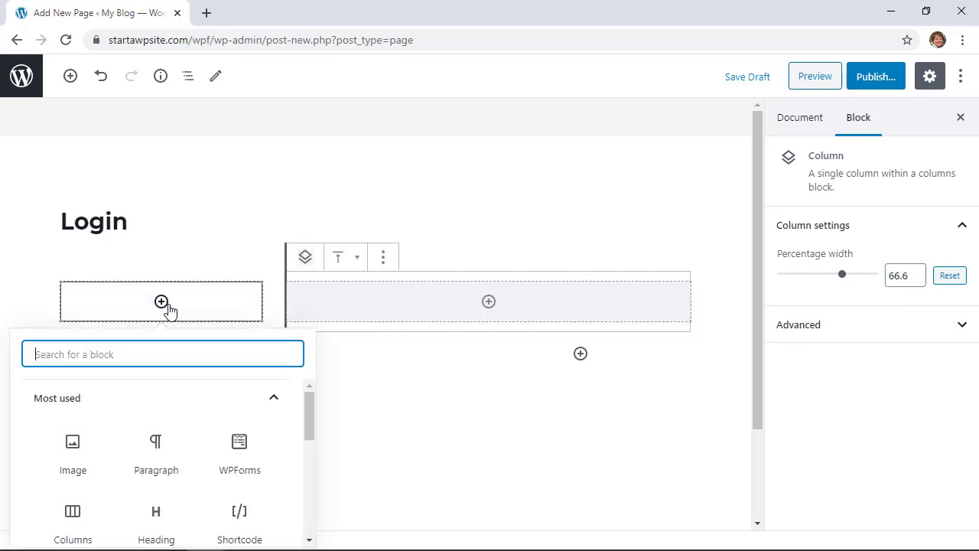
- Insert the Outdoor Adventure logo from the Media Library into the left column
left_click(73, 450)
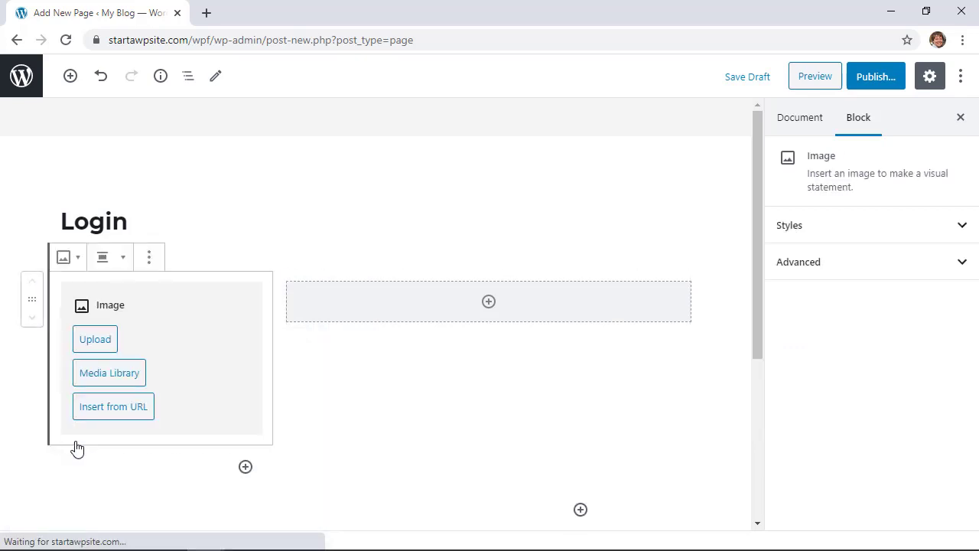
left_click(103, 381)
left_click(141, 131)
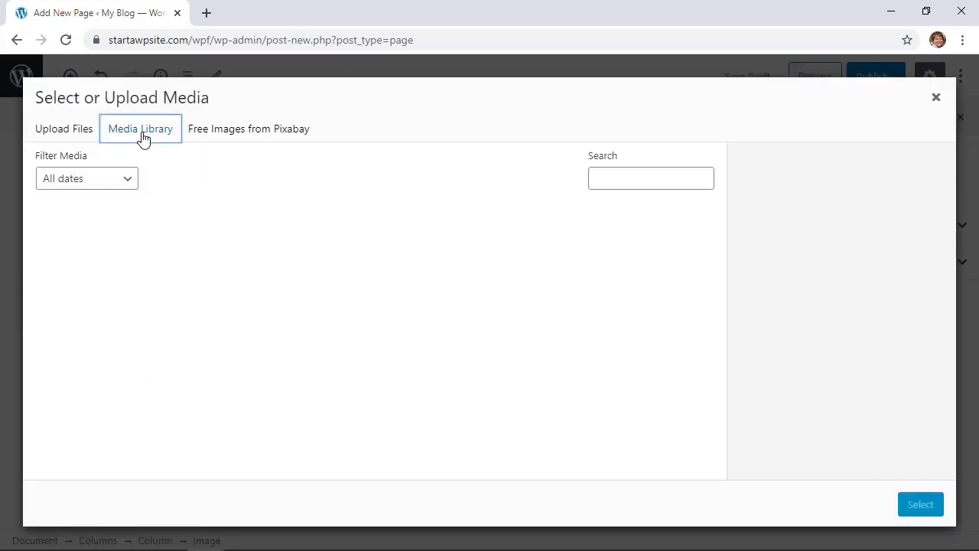
left_click(319, 264)
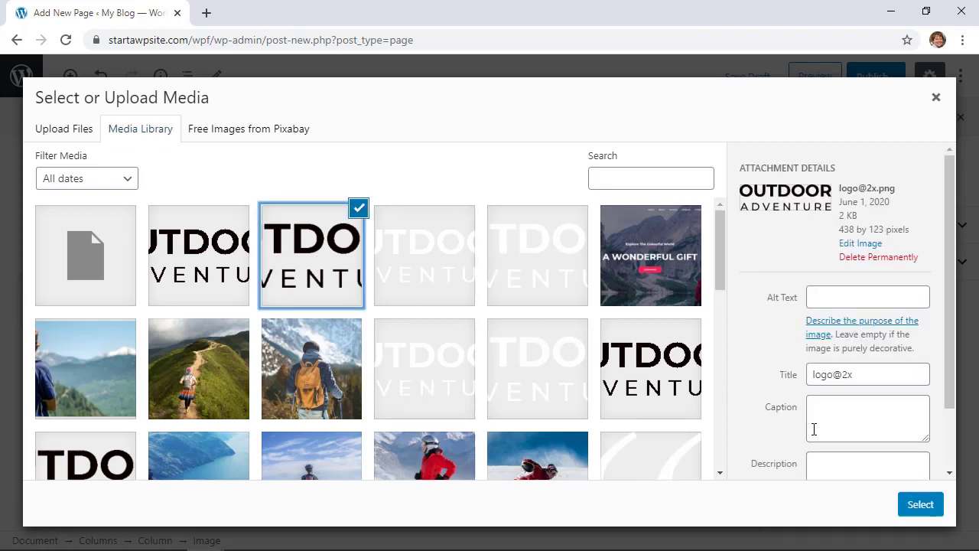
left_click(922, 508)
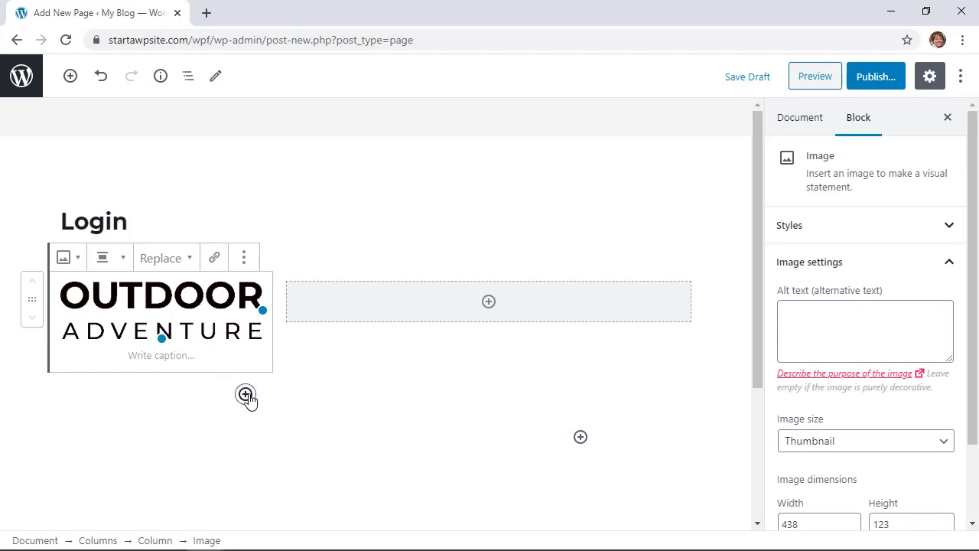
- Add a WPForms block below the logo showing the Login form
left_click(246, 394)
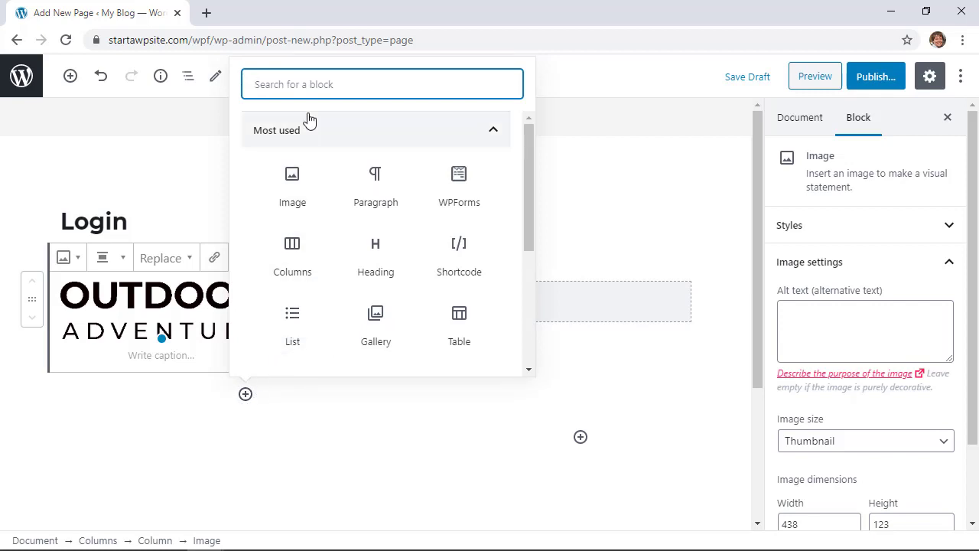
type("w")
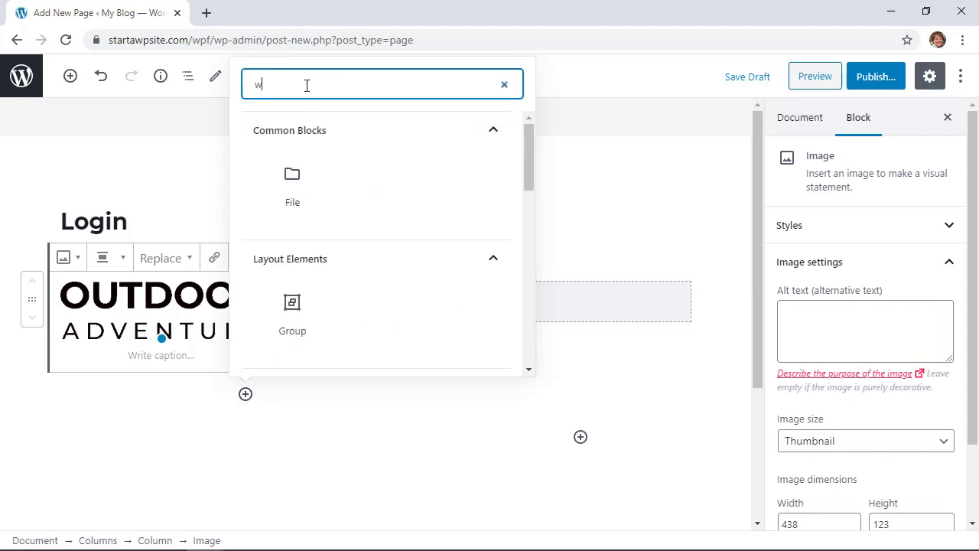
type("pfor")
left_click(295, 191)
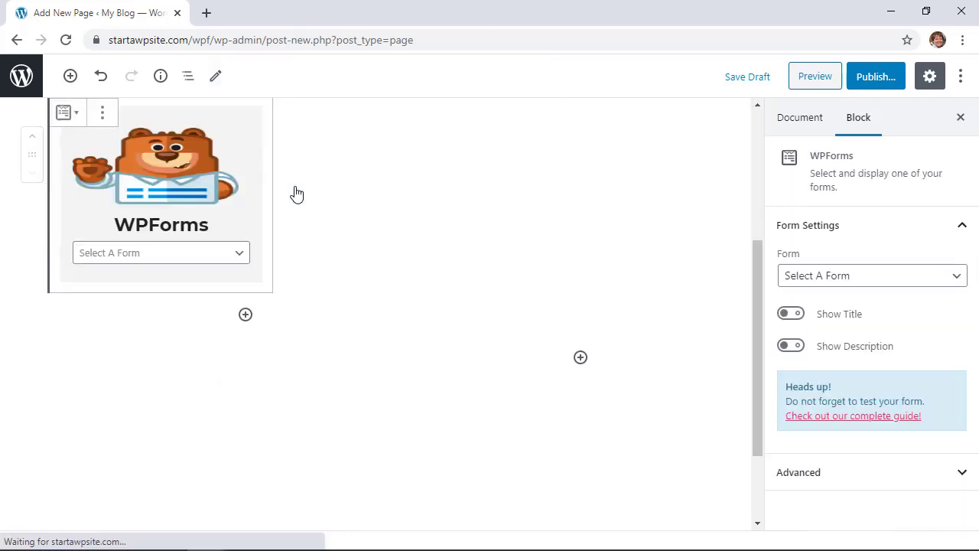
left_click(227, 256)
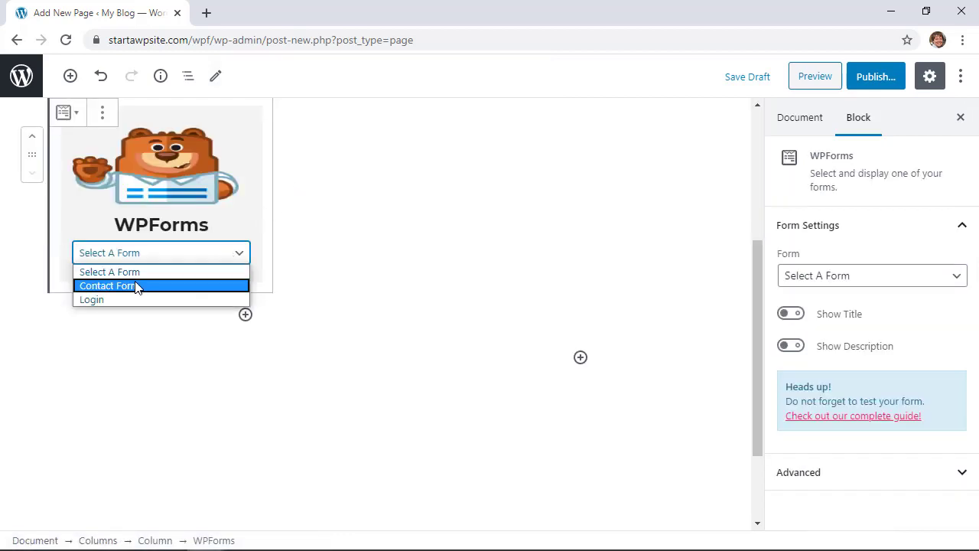
left_click(112, 300)
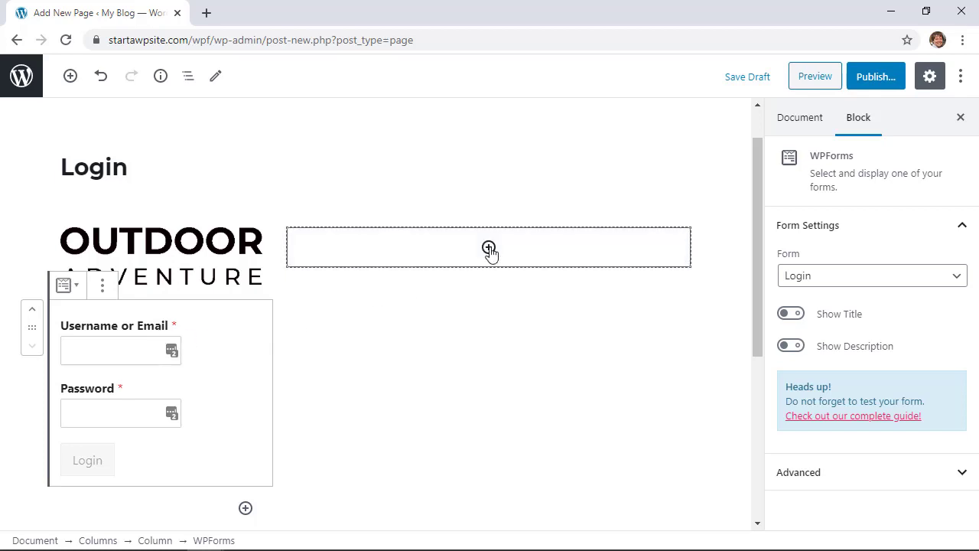
- Insert the walking-v1.jpg hiker photo from the Media Library into the right column
left_click(489, 249)
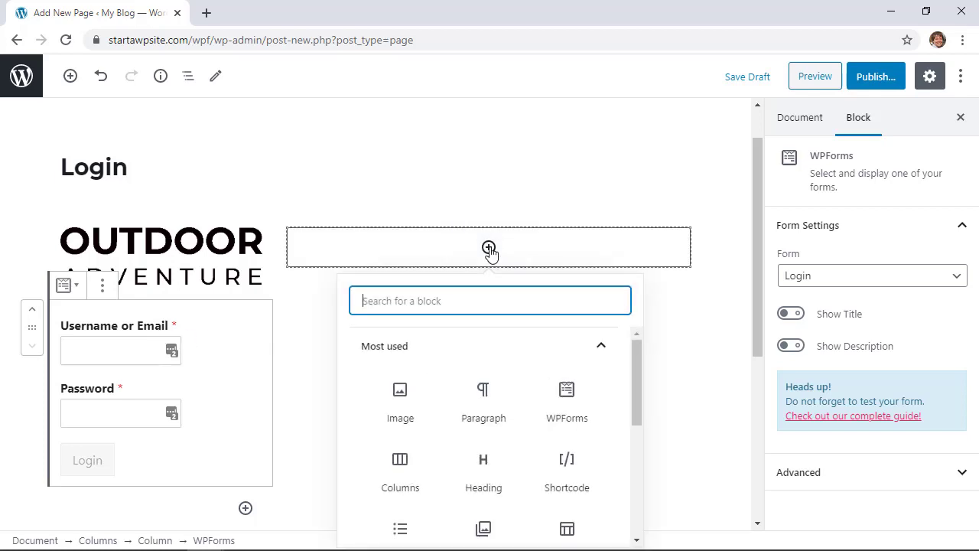
left_click(400, 395)
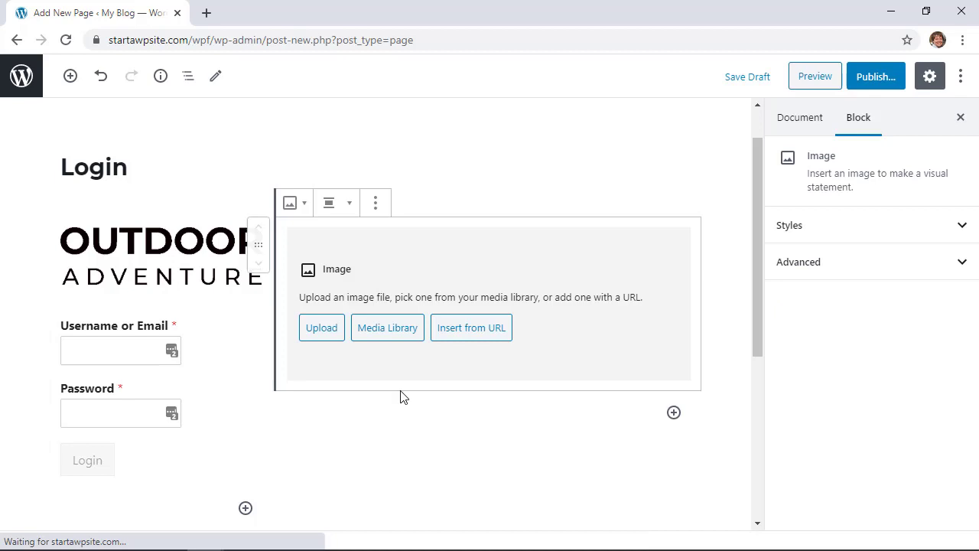
left_click(384, 337)
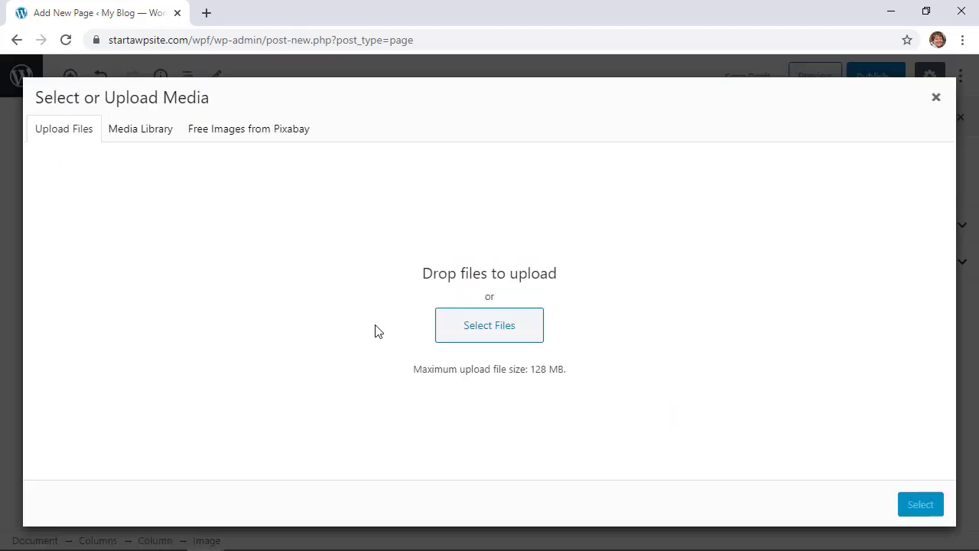
left_click(152, 134)
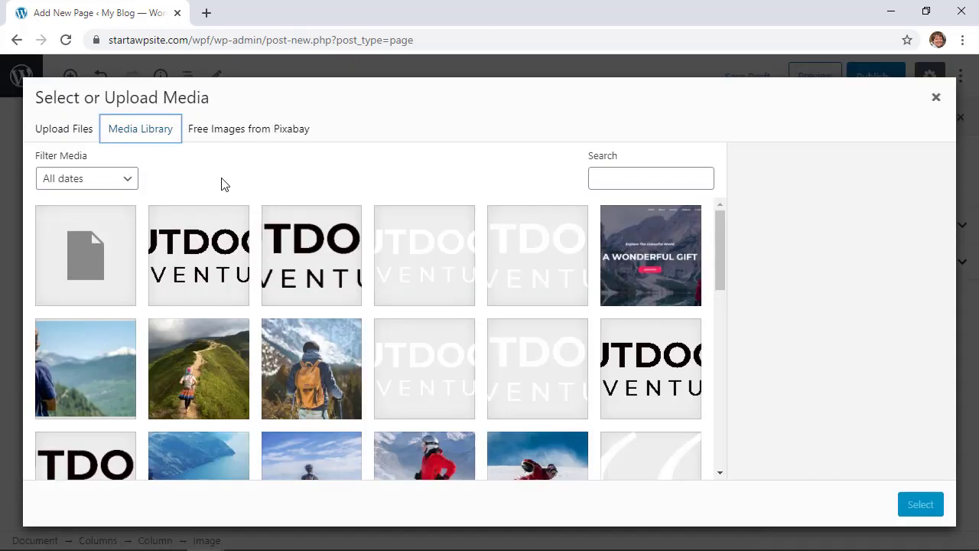
left_click(228, 365)
left_click(908, 507)
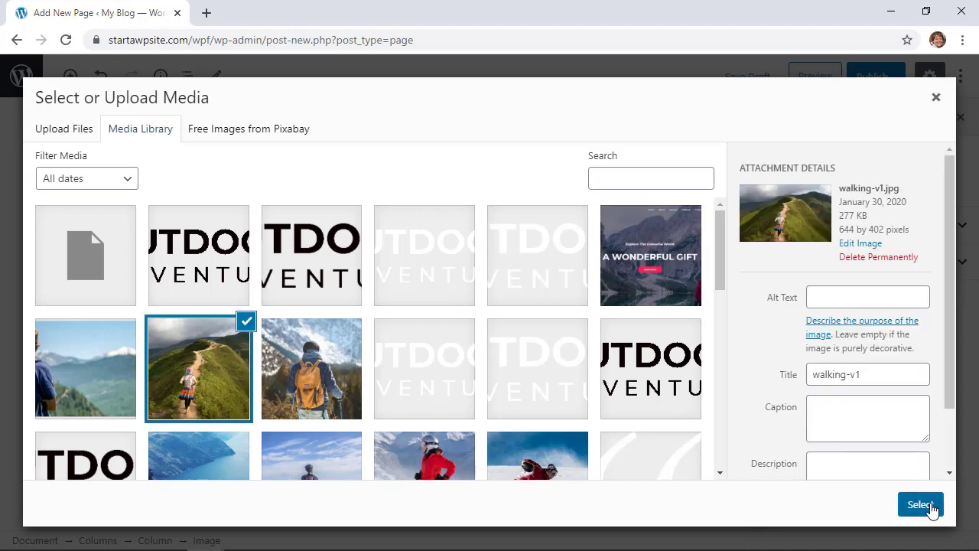
scroll(675, 416, "down", 3)
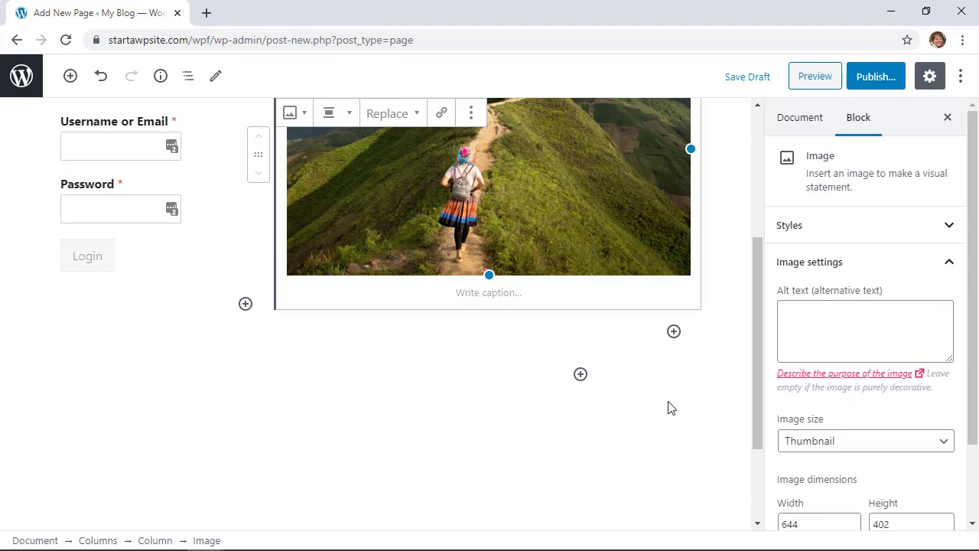
scroll(572, 445, "up", 3)
left_click(728, 281)
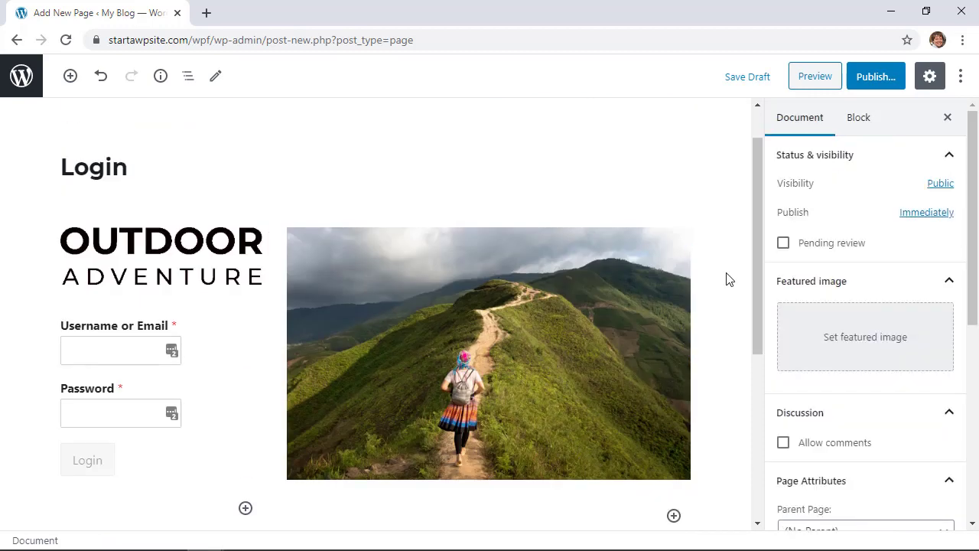
left_click_drag(756, 267, 766, 335)
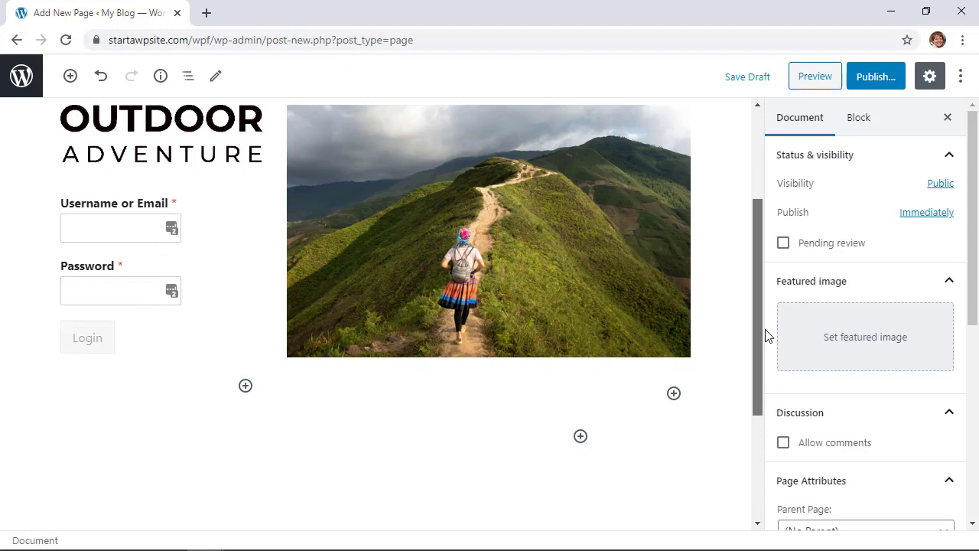
- Publish the Login page and try its username field on the live page
scroll(768, 335, "up", 1)
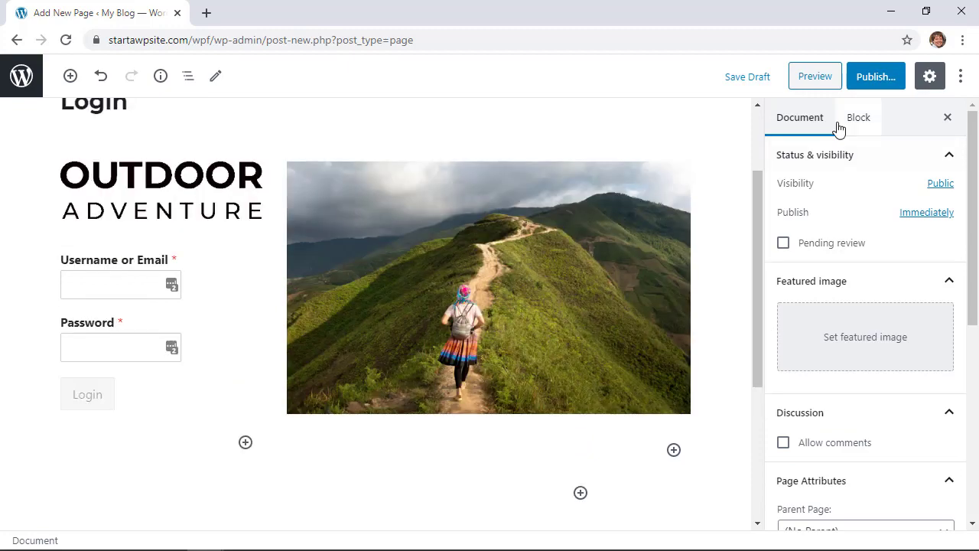
left_click(861, 84)
left_click(873, 79)
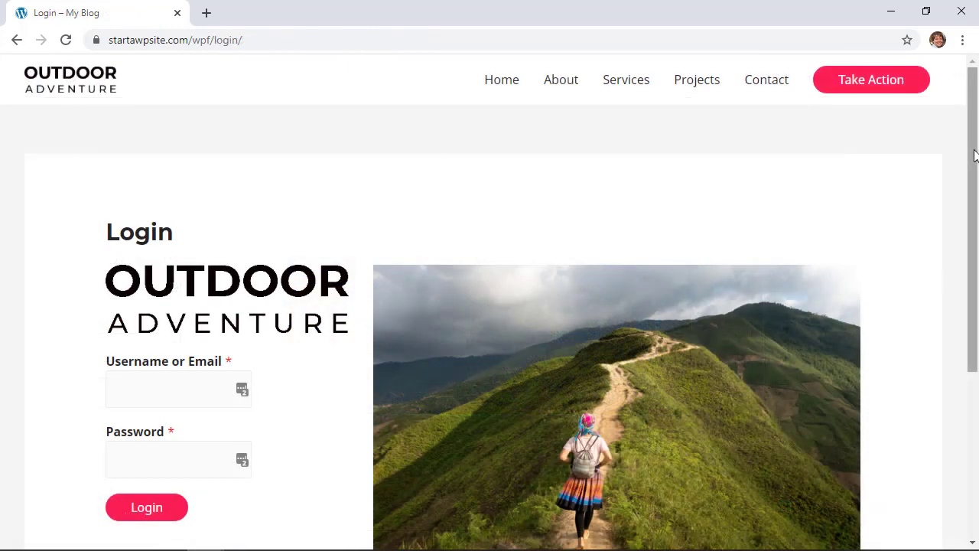
left_click_drag(974, 155, 974, 222)
left_click(159, 278)
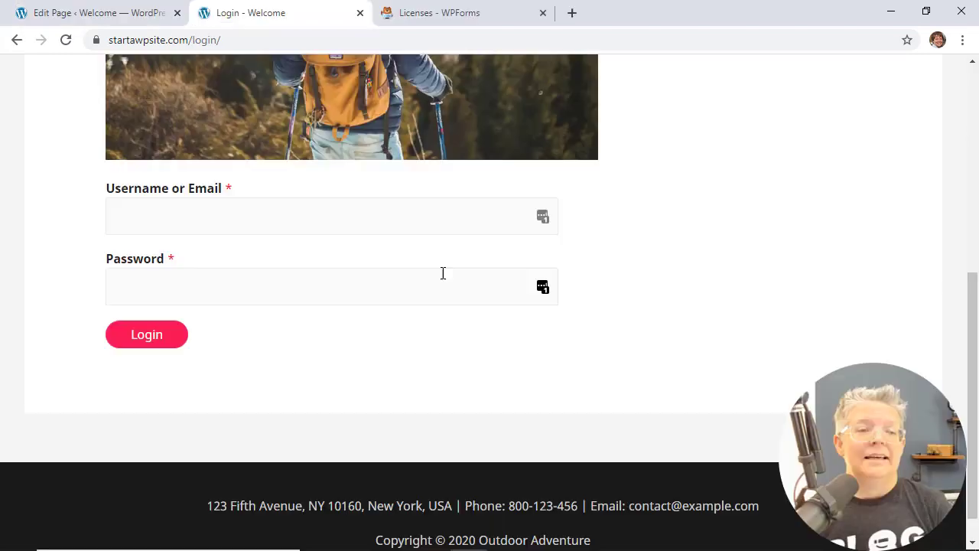
- Return to the dashboard's Pages list, logging back in after the session expired
scroll(443, 273, "up", 1)
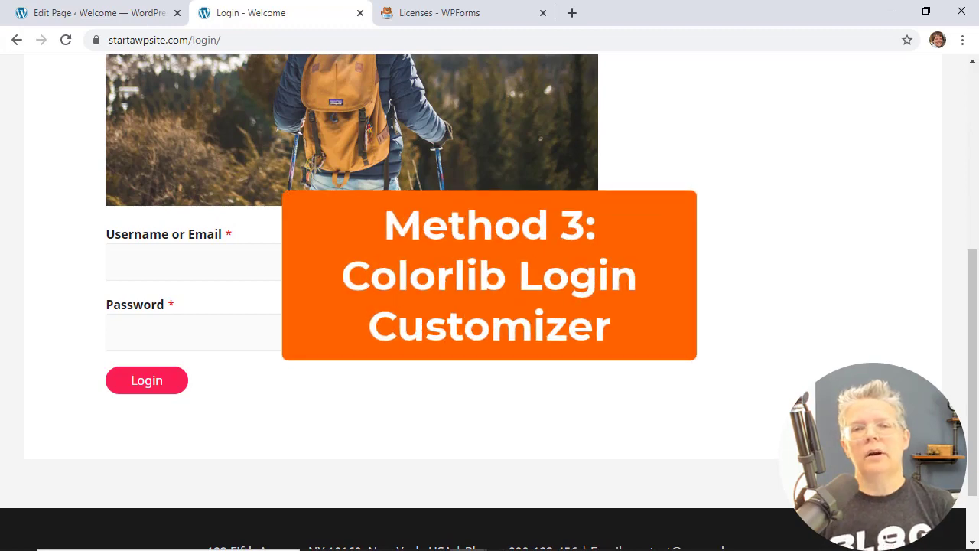
left_click(67, 13)
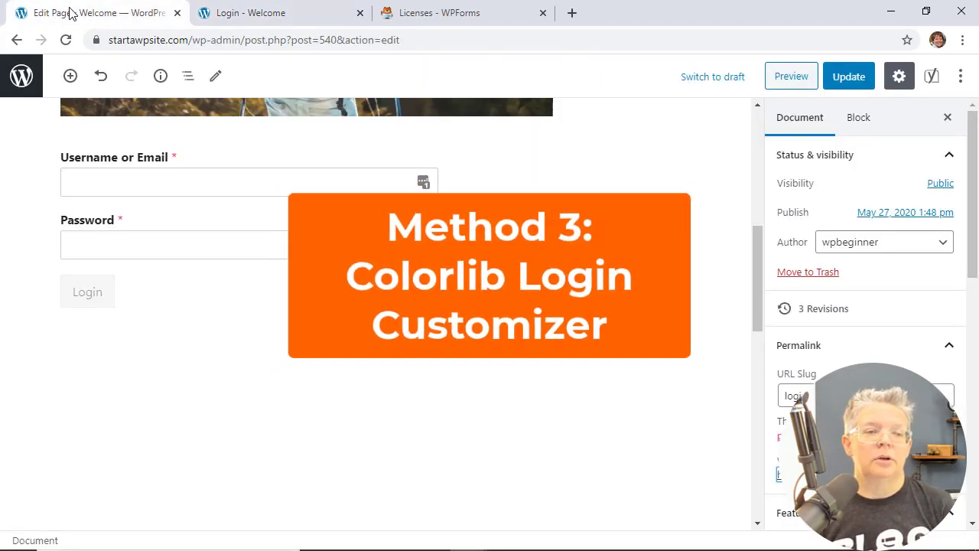
left_click(16, 40)
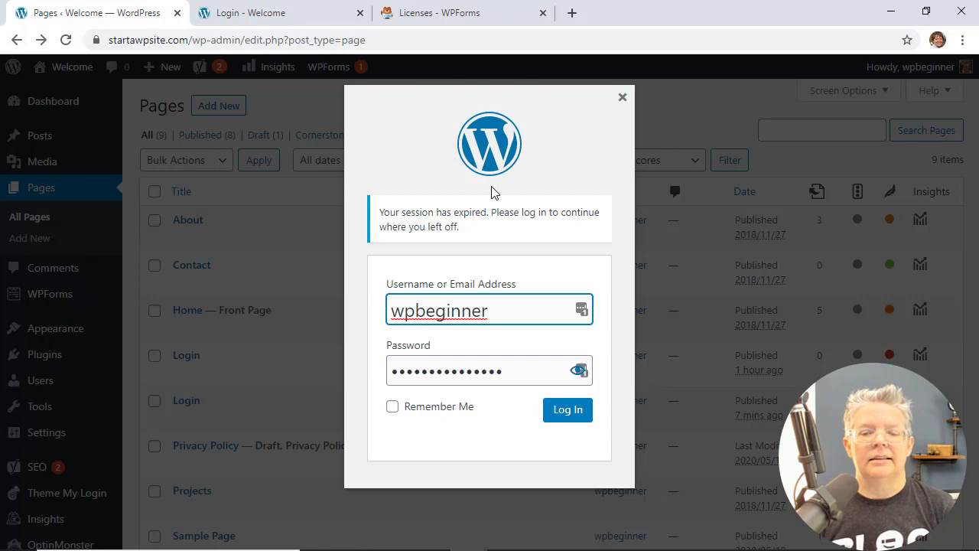
left_click(564, 413)
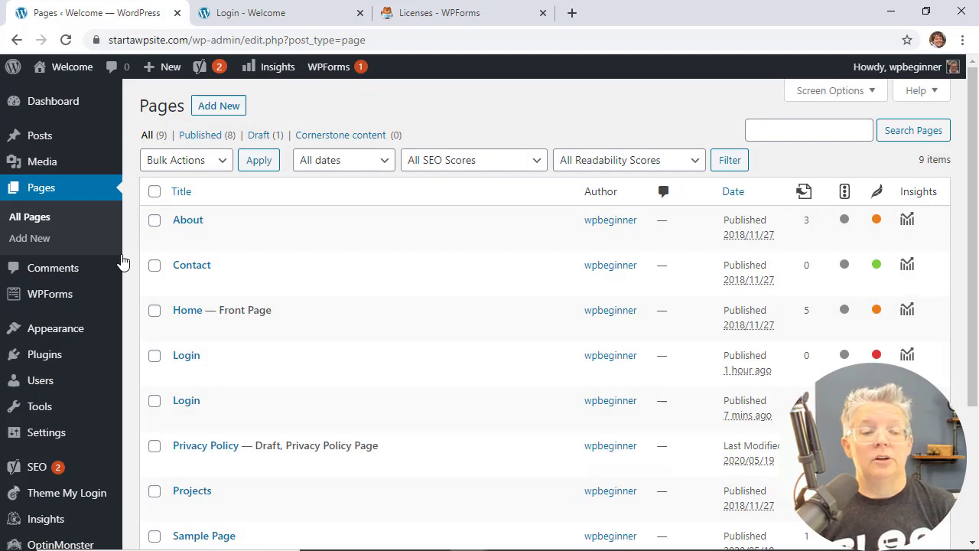
- Search 'colorlib login customizer', then install and activate Custom Login Page Customizer
mouse_move(60, 358)
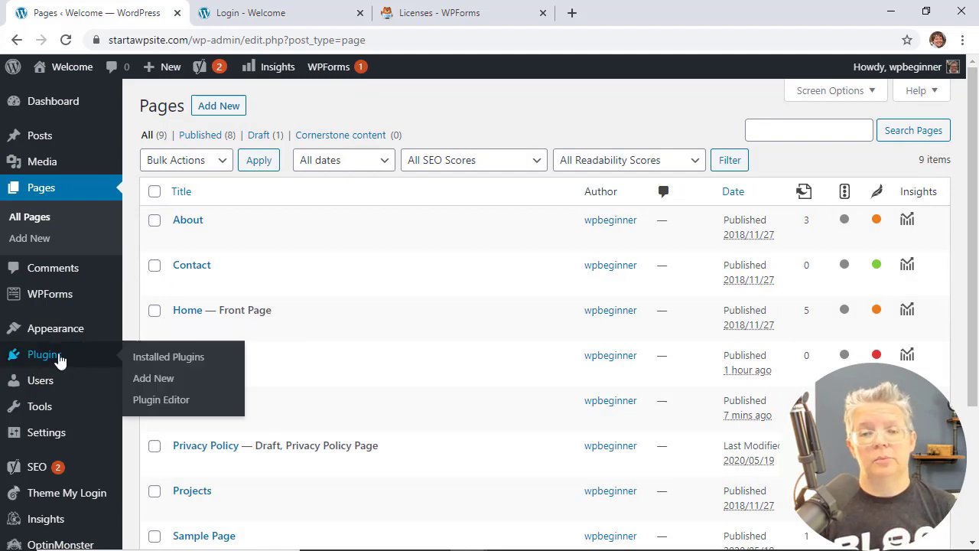
left_click(144, 384)
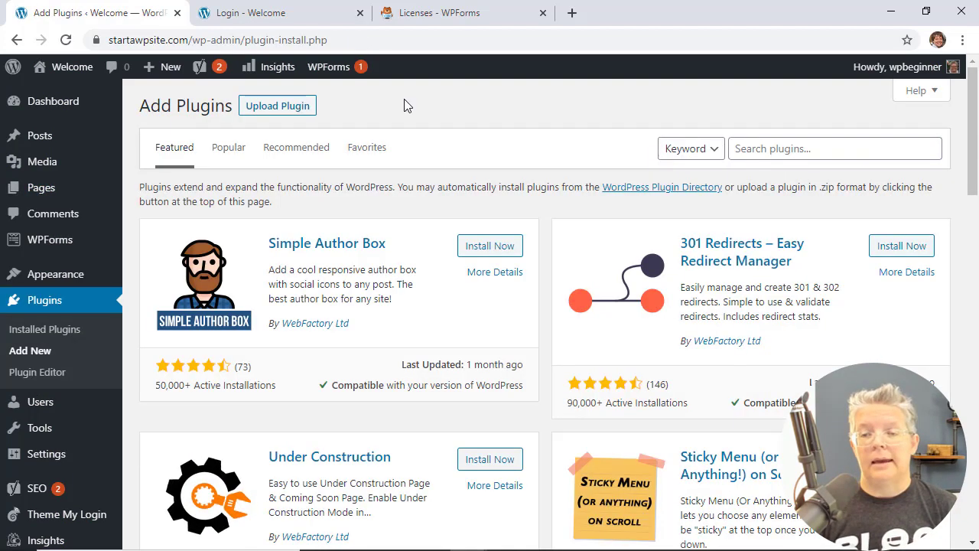
left_click(752, 148)
type("colorlib login customizer")
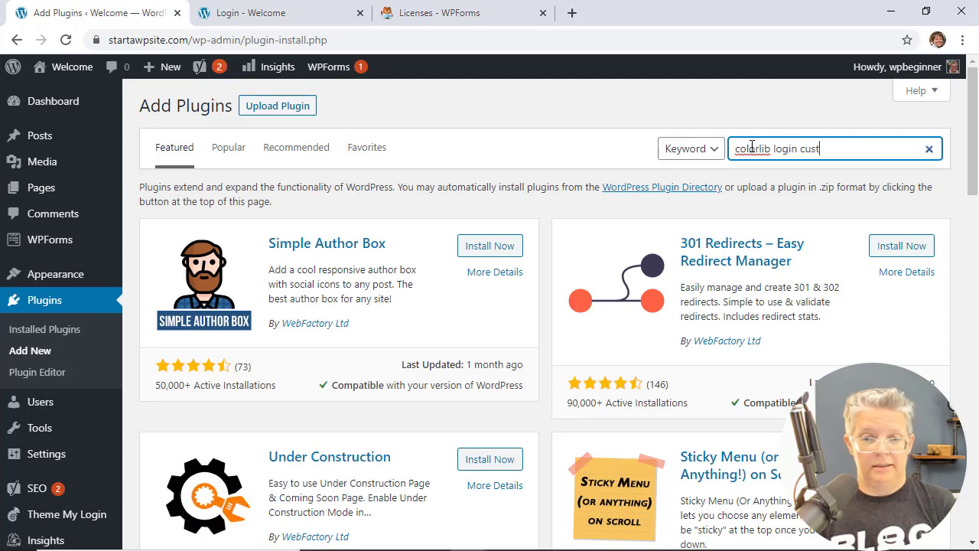
left_click(494, 235)
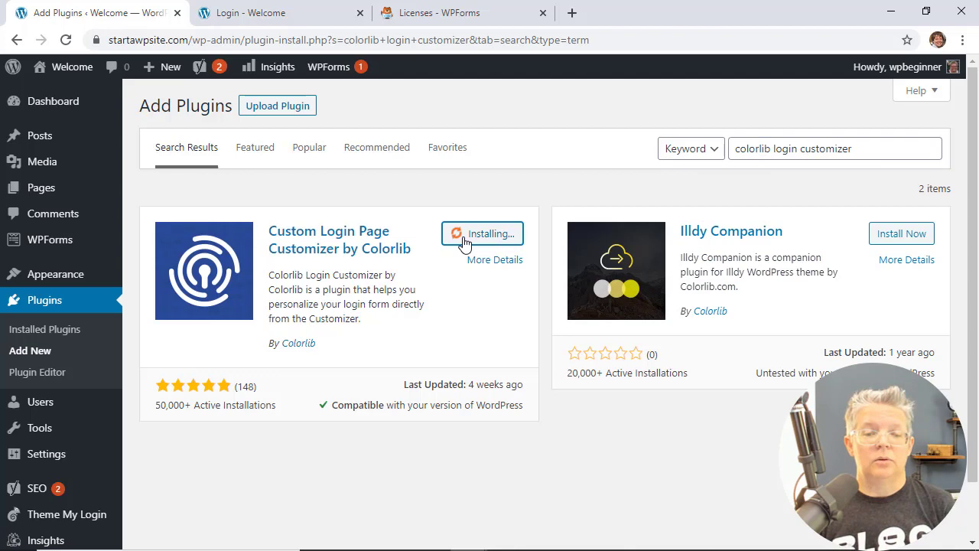
left_click(476, 234)
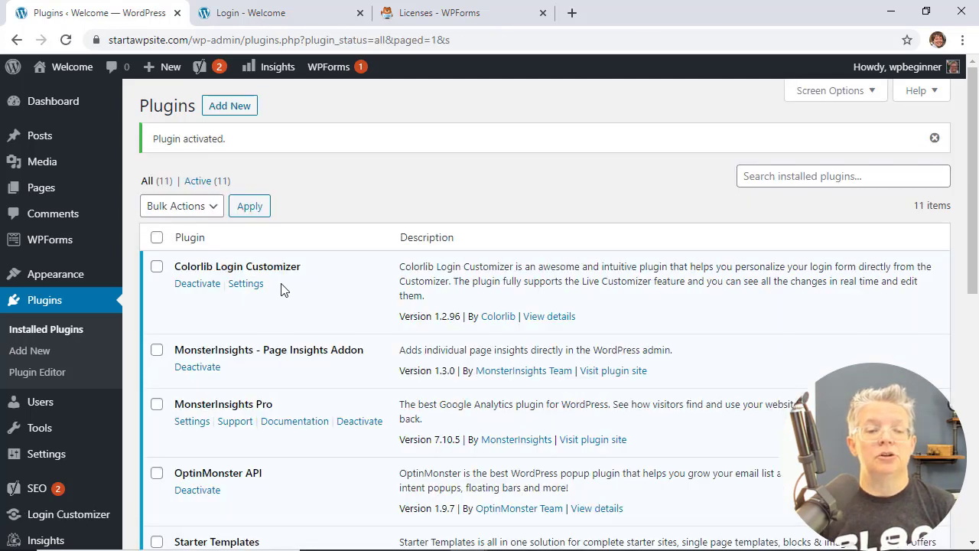
scroll(273, 293, "down", 1)
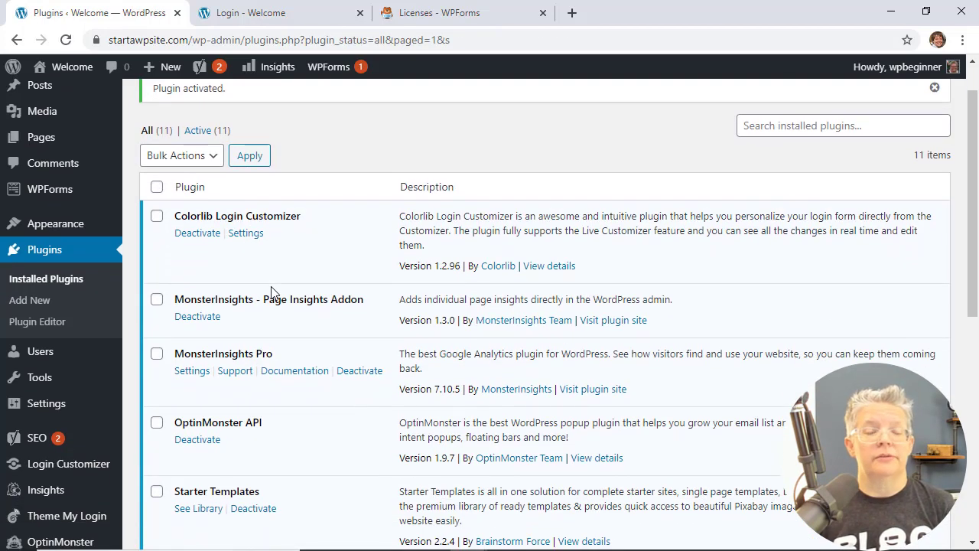
- In Login Customizer, apply the split template with the aerial landscape background
left_click(83, 469)
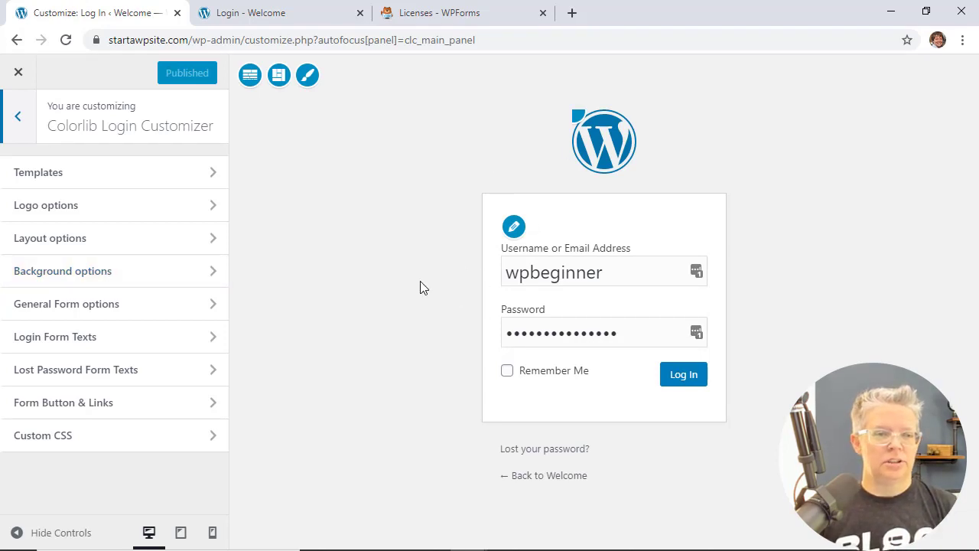
left_click(76, 174)
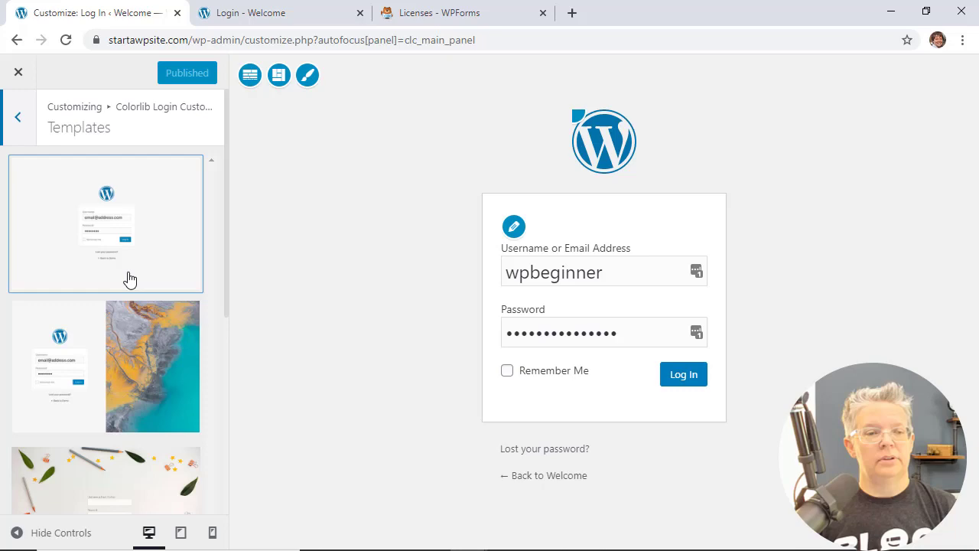
left_click(134, 369)
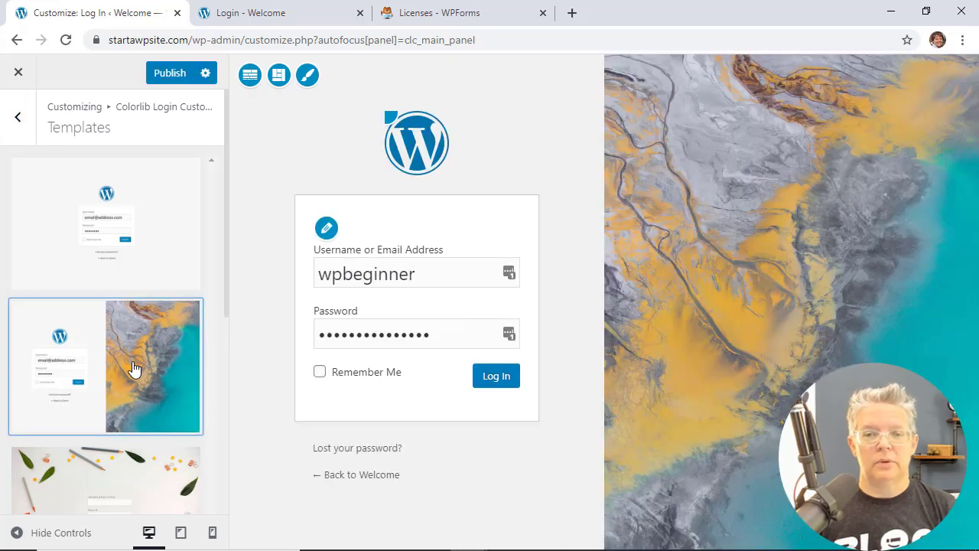
left_click(134, 465)
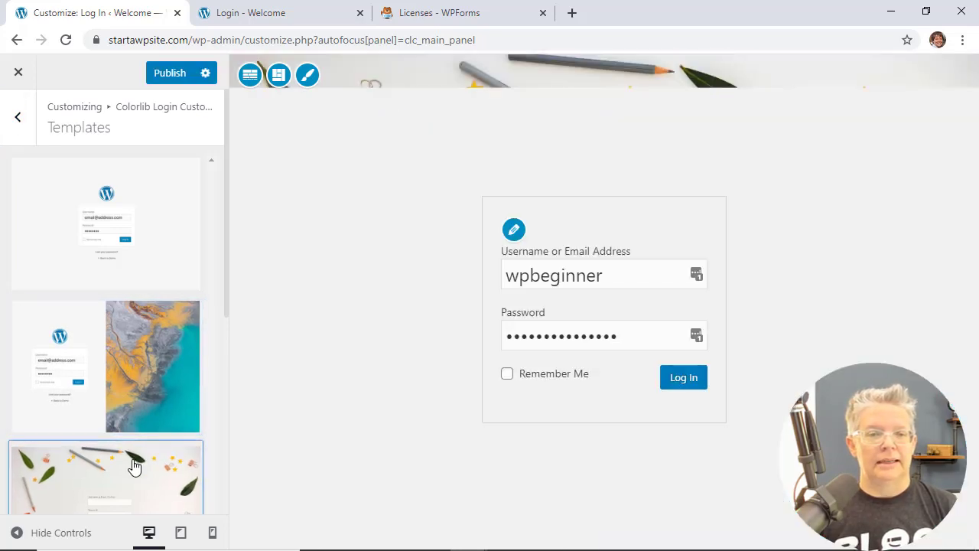
left_click(125, 421)
left_click(18, 121)
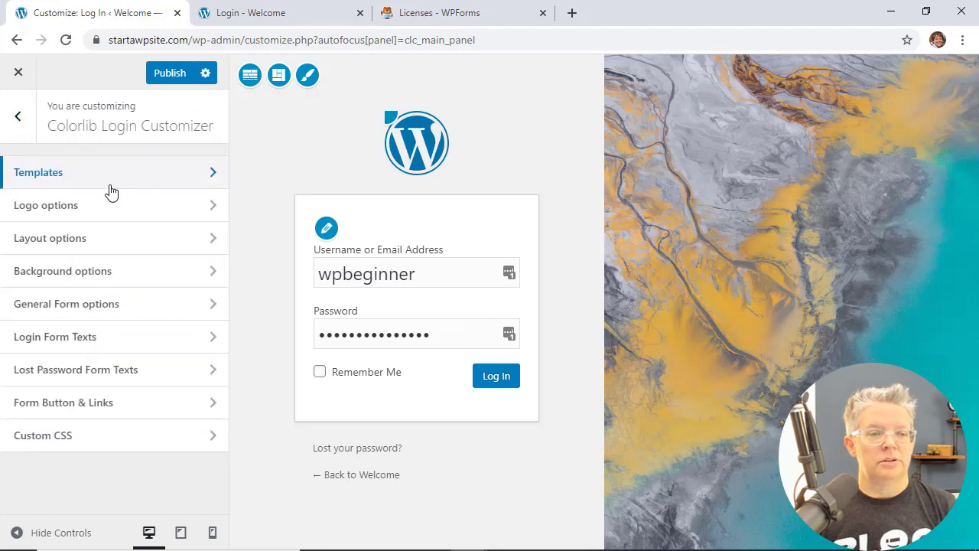
- Keep the logo shown as an image and set its Logo Title to 'Outdoor Travel'
left_click(103, 207)
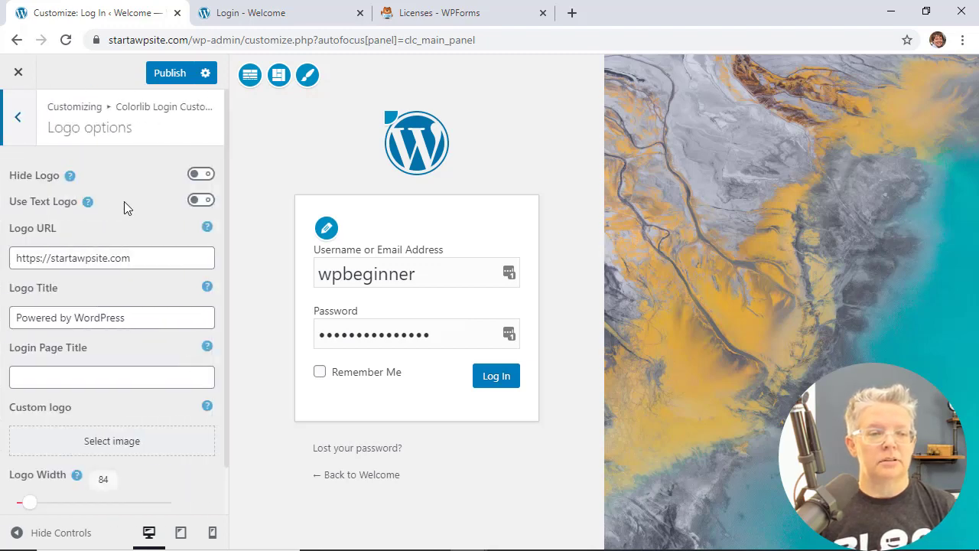
left_click(201, 175)
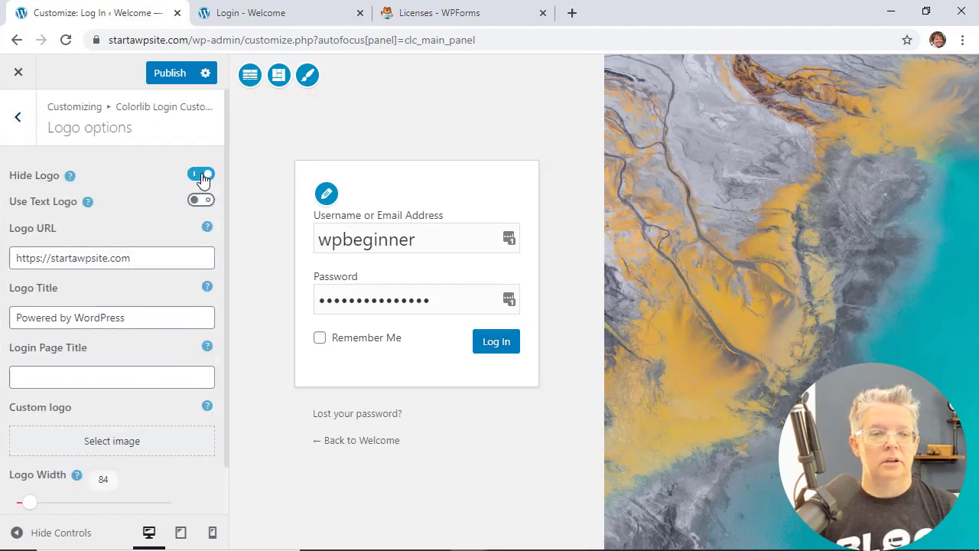
left_click(201, 175)
left_click(201, 201)
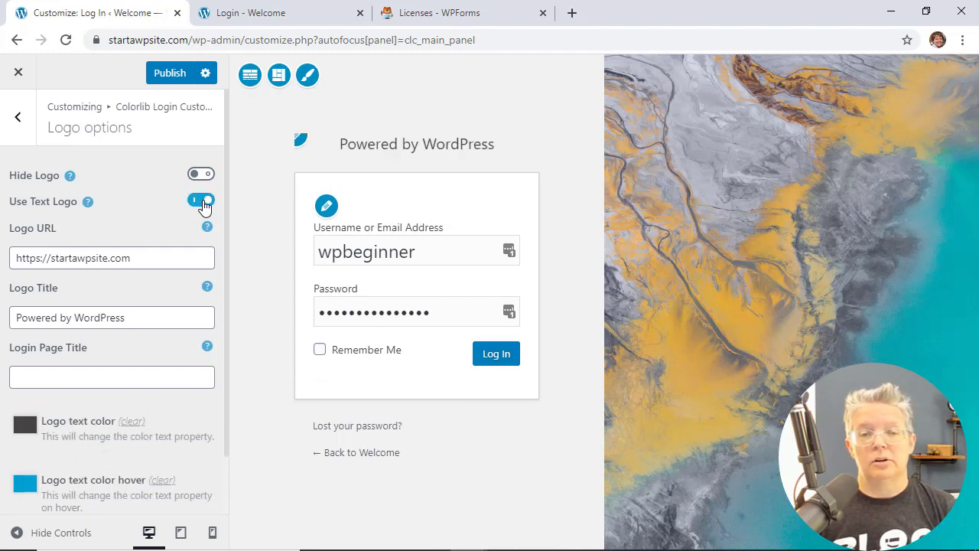
left_click(201, 201)
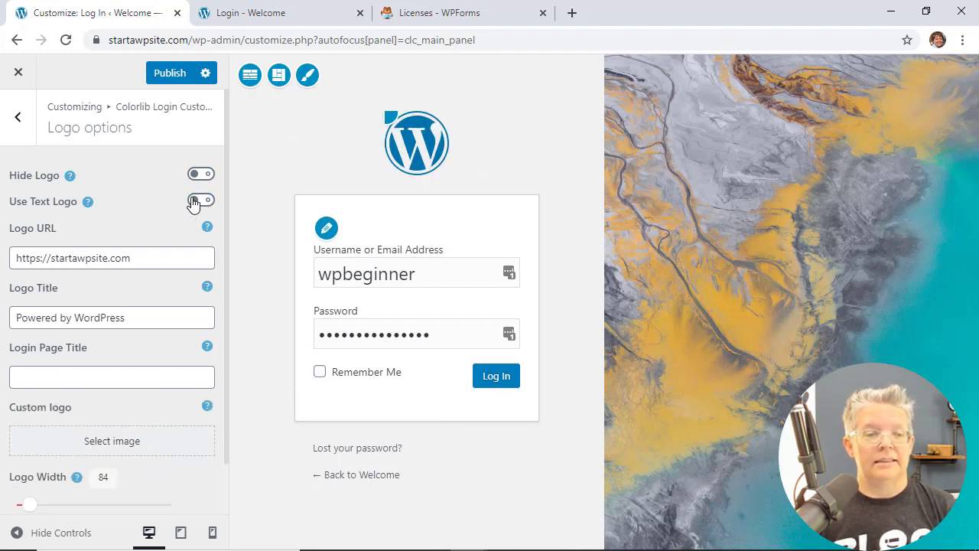
scroll(170, 208, "down", 1)
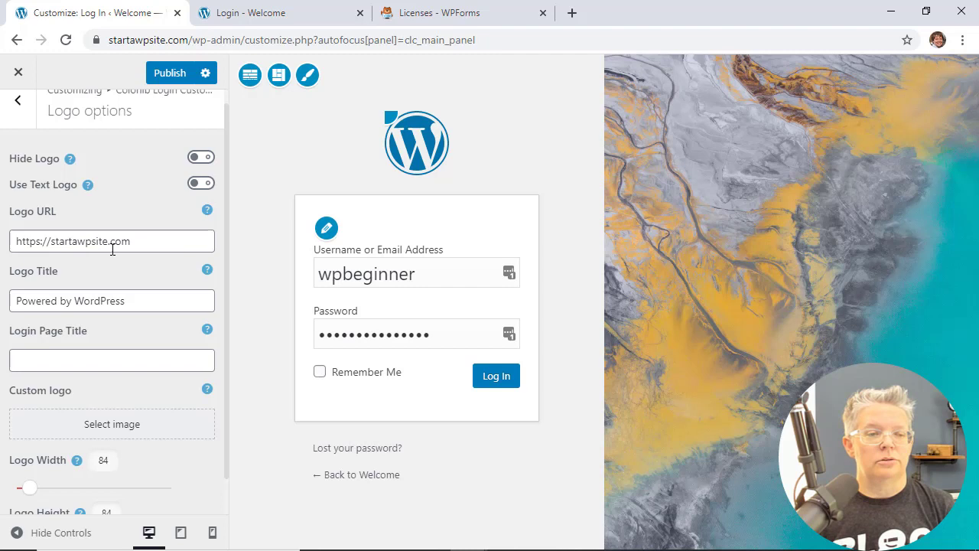
left_click_drag(142, 308, 15, 303)
type("Outdoor Travel")
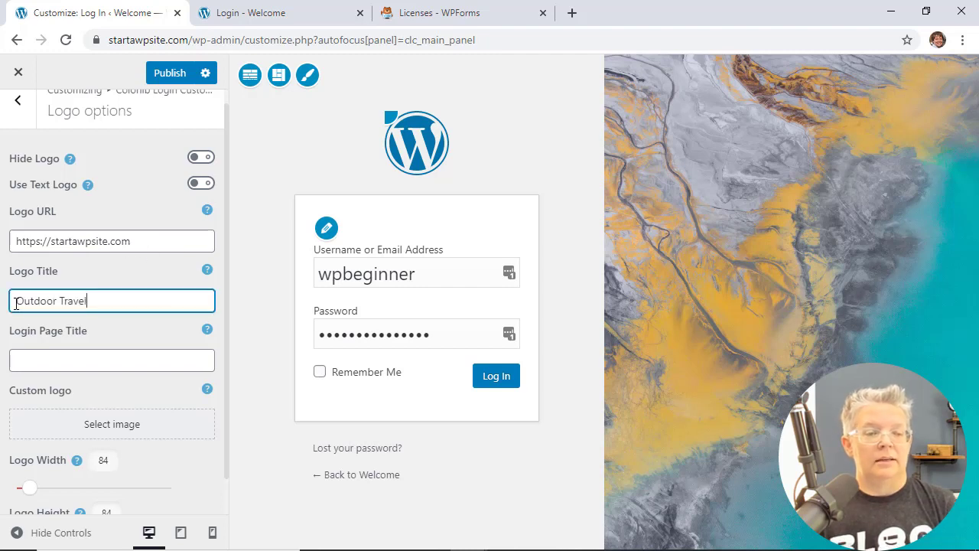
left_click(116, 359)
- Choose logo.png as the custom login logo image
left_click(103, 426)
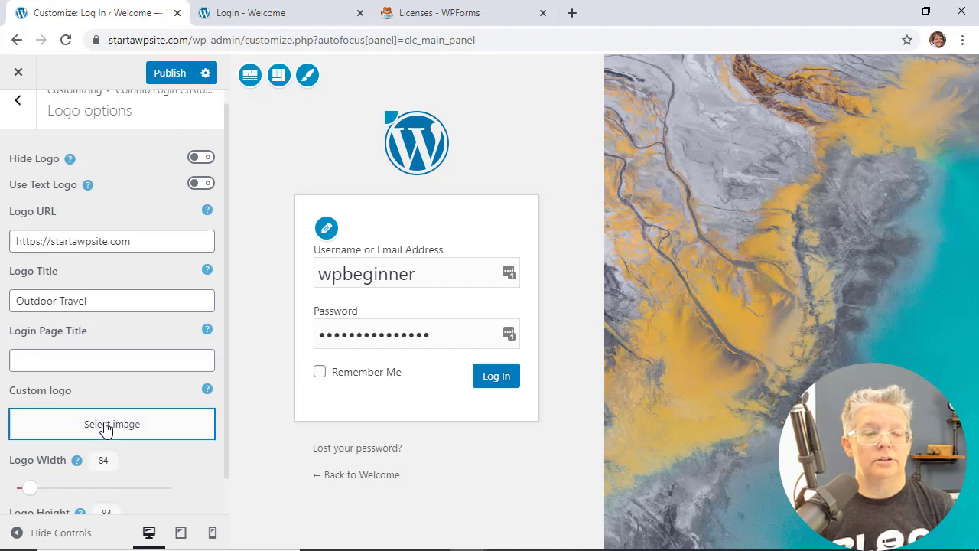
scroll(266, 354, "down", 1)
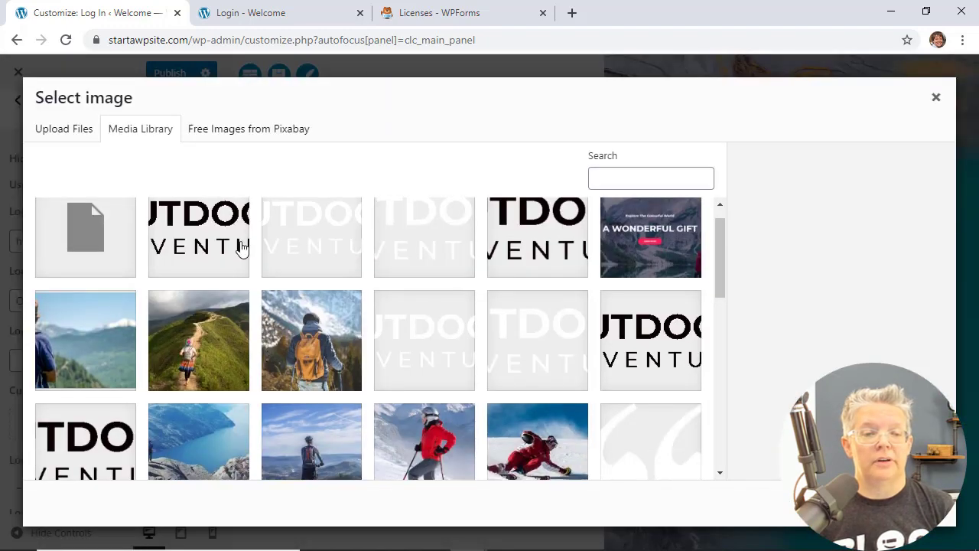
left_click(205, 235)
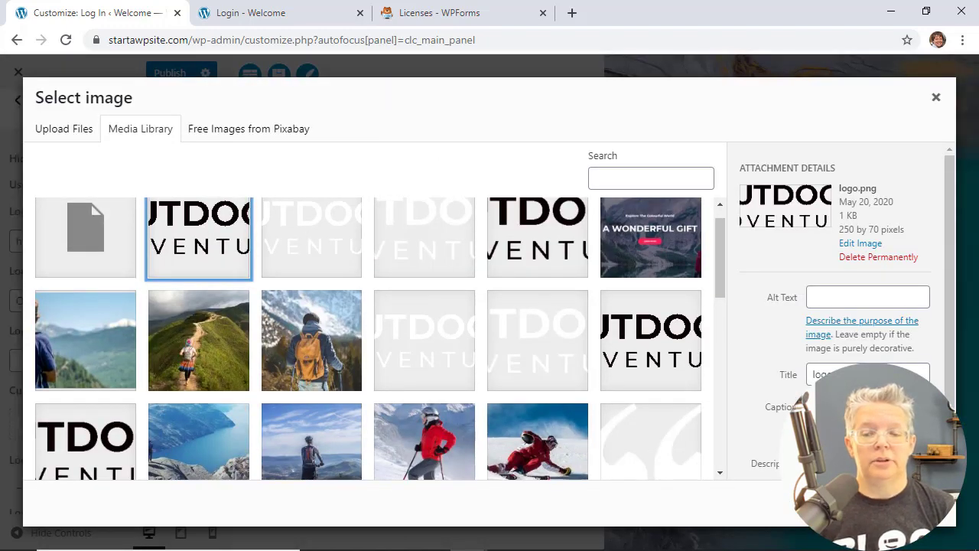
key("Return")
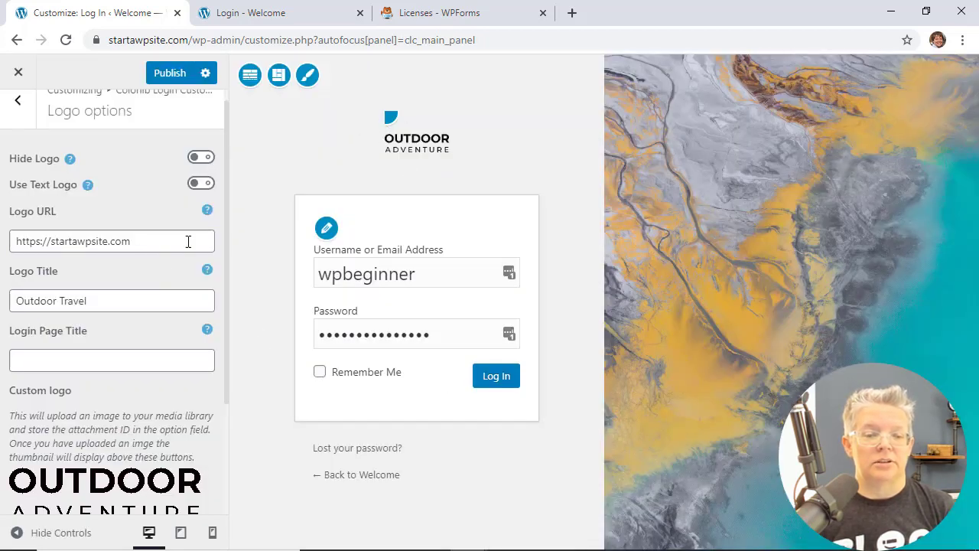
- Widen the login logo to a width of 185
scroll(150, 272, "down", 3)
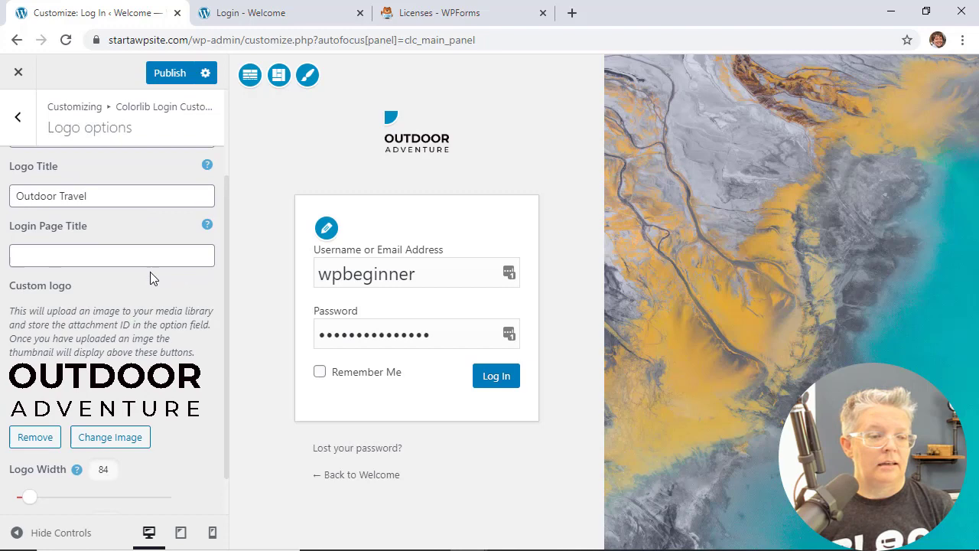
scroll(150, 271, "up", 3)
scroll(150, 271, "down", 5)
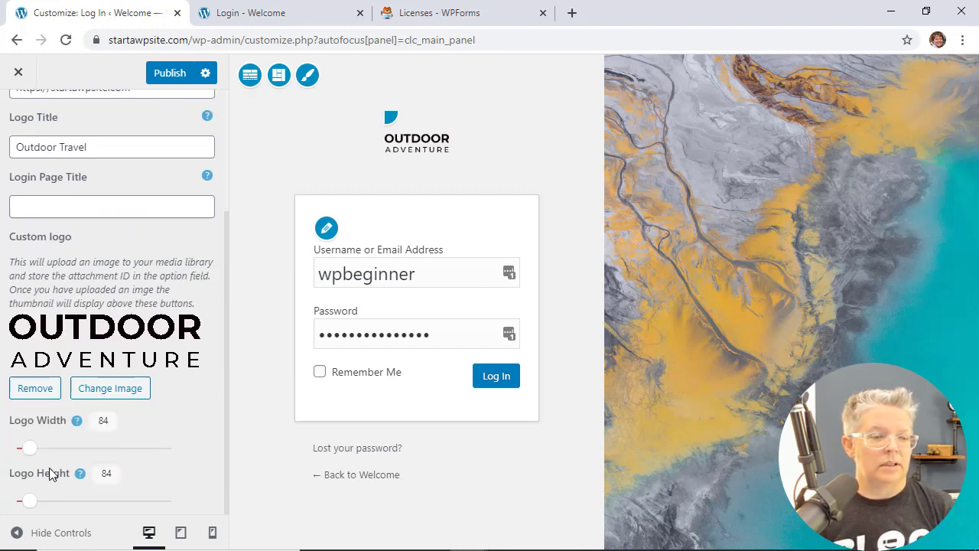
mouse_move(29, 448)
left_mouse_down()
mouse_move(62, 449)
mouse_move(42, 453)
left_mouse_up()
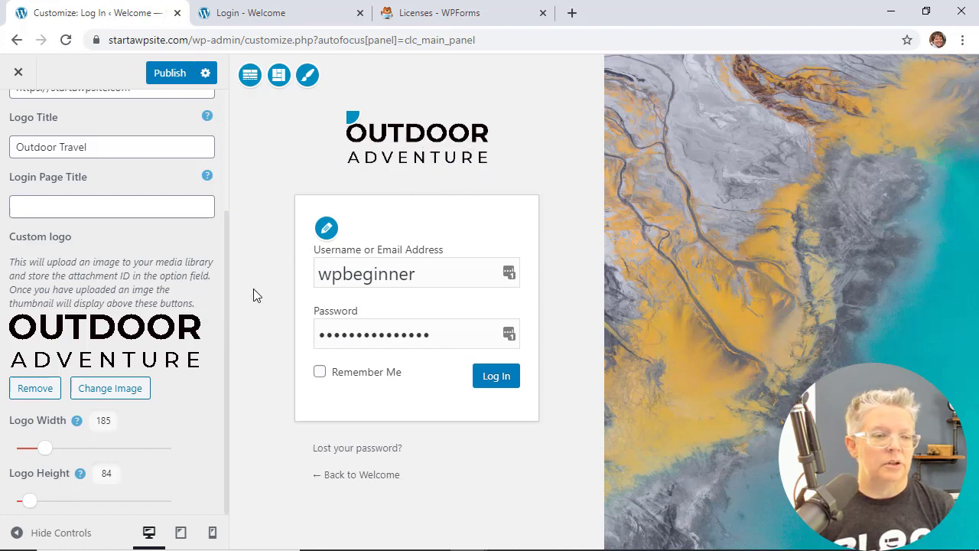
scroll(162, 301, "up", 2)
- Set the login layout to one column with the form vertically centred in the middle
left_click(30, 130)
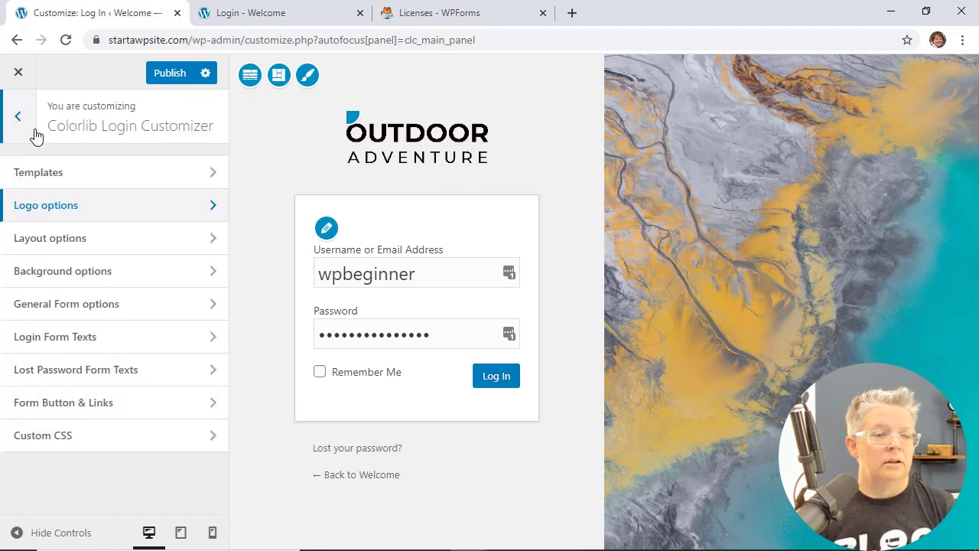
left_click(147, 243)
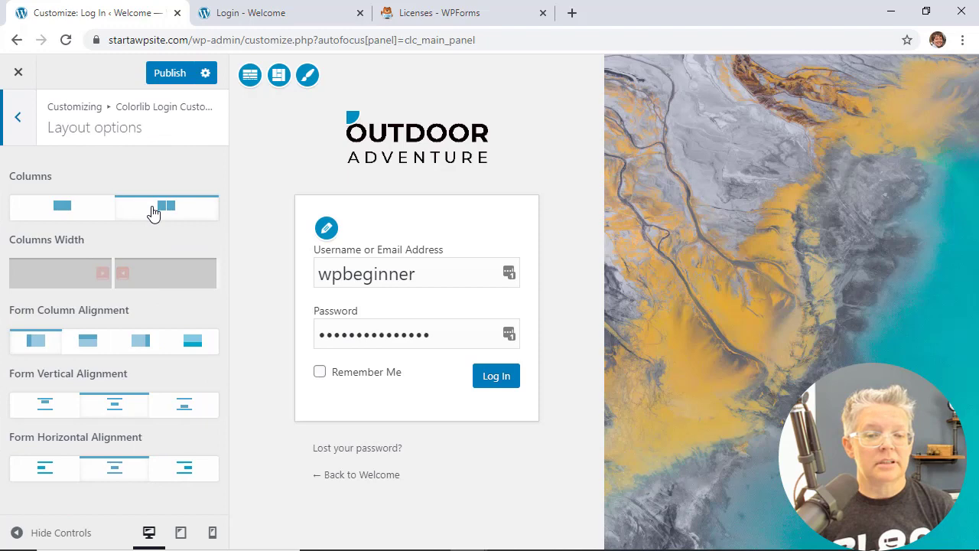
left_click(153, 214)
left_click(83, 214)
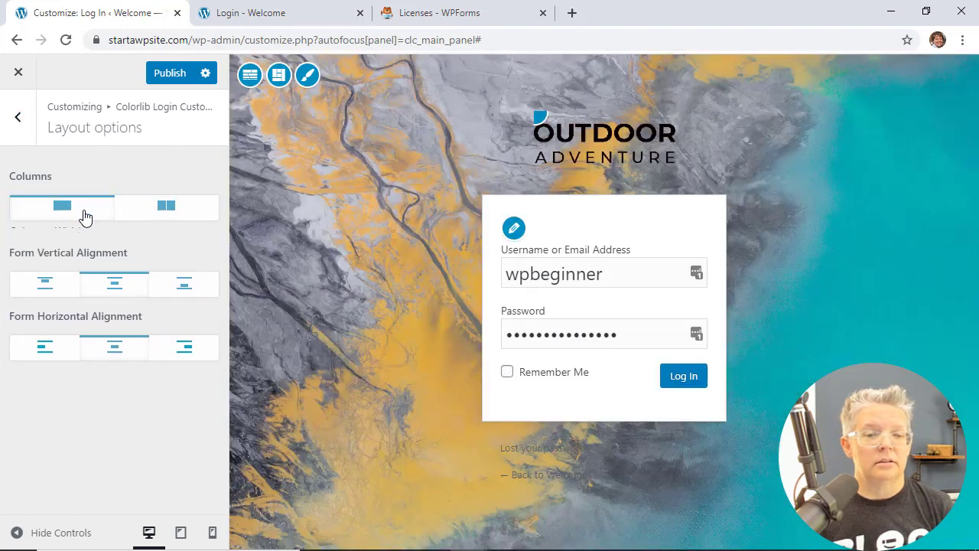
left_click(185, 275)
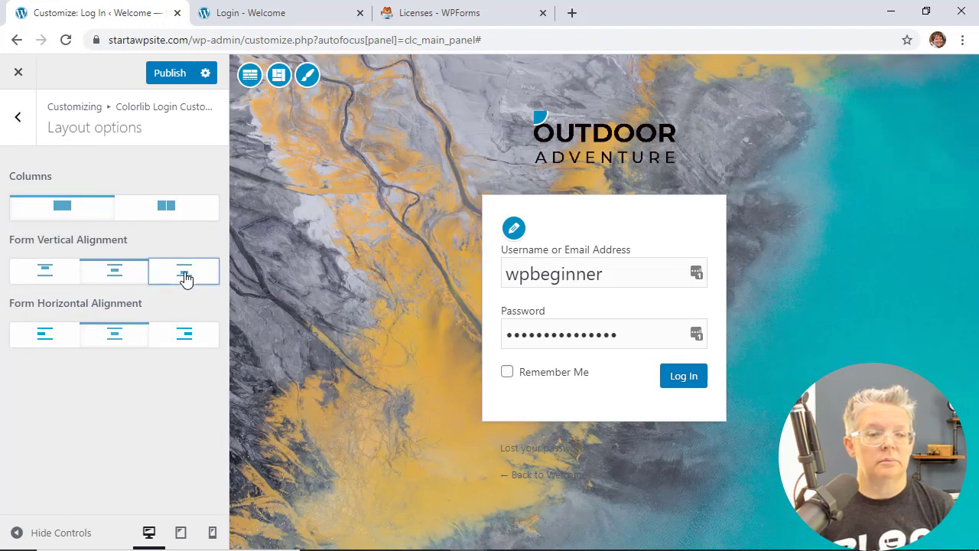
left_click(123, 274)
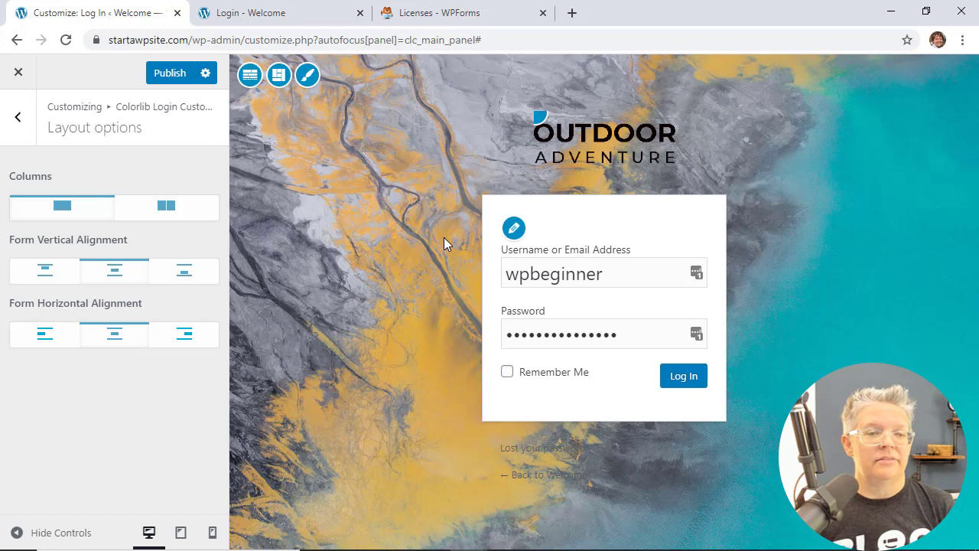
- Publish the login customizer changes
left_click(175, 71)
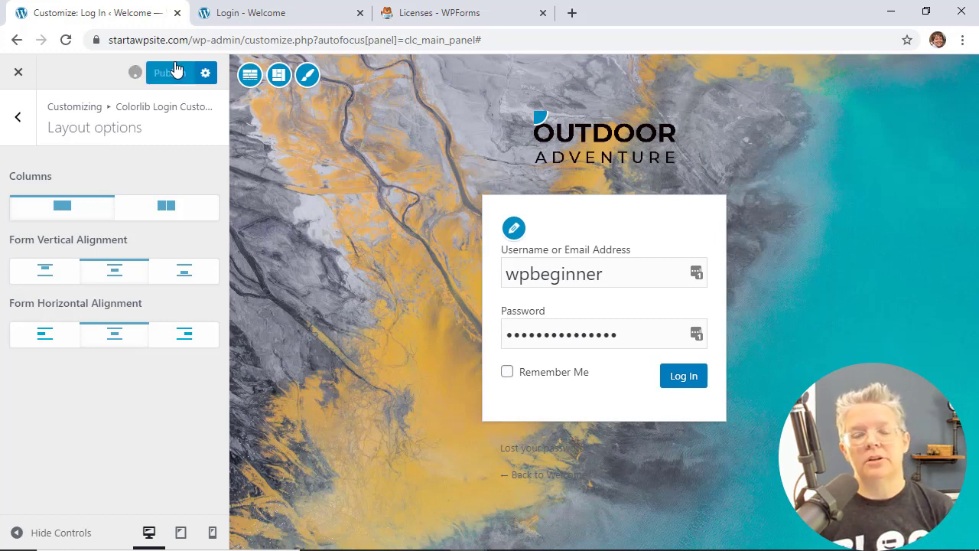